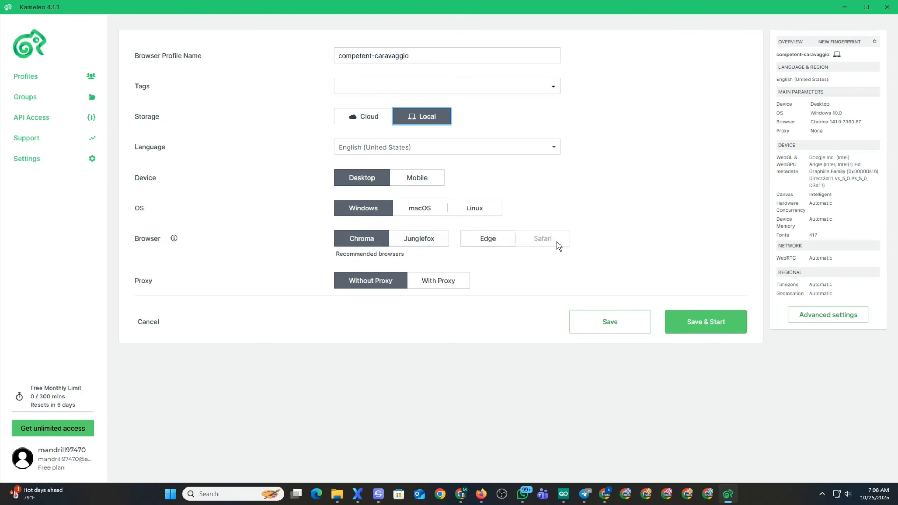
left_click(423, 180)
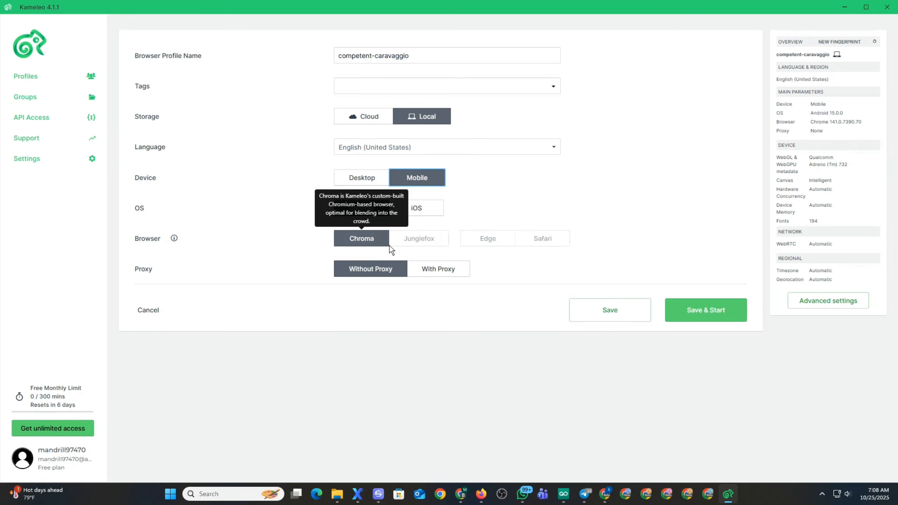
left_click(421, 240)
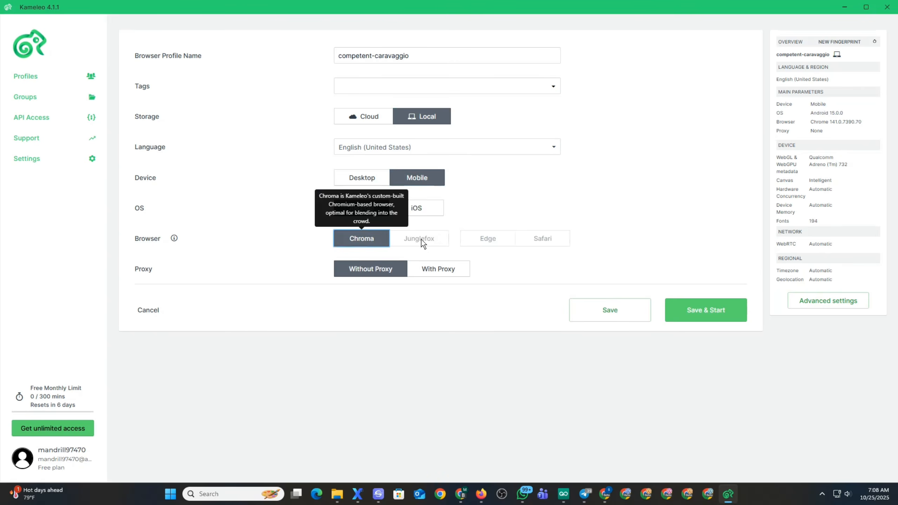
left_click(415, 209)
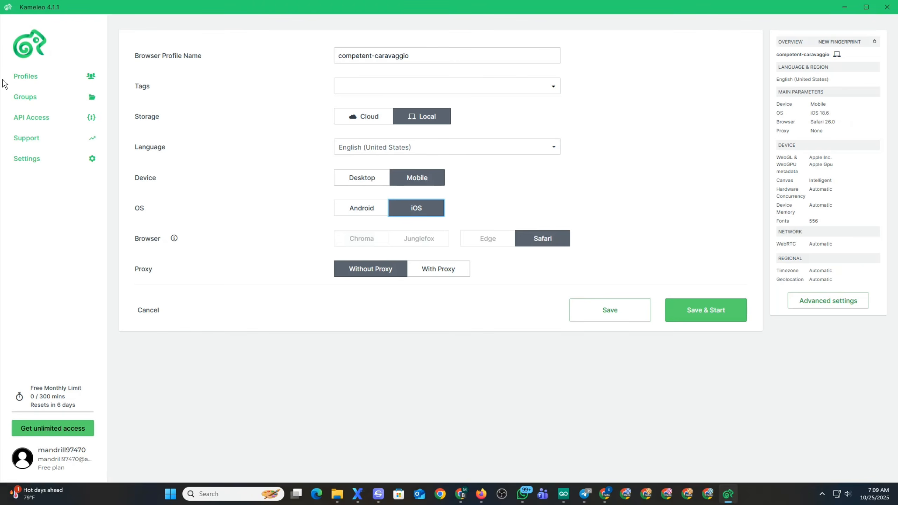
left_click(37, 80)
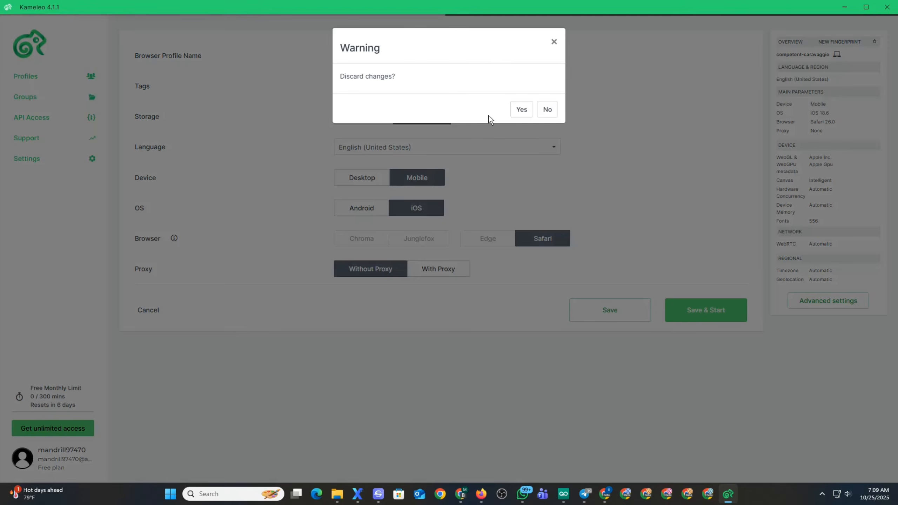
left_click(517, 109)
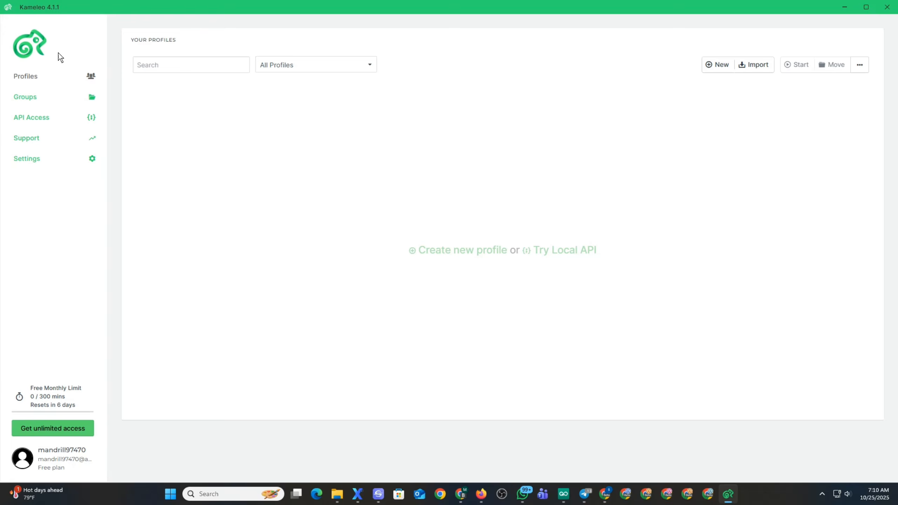
Switch to Chrome and search Google for "kameleo browser" in a new tab.
left_click(461, 496)
left_click(137, 10)
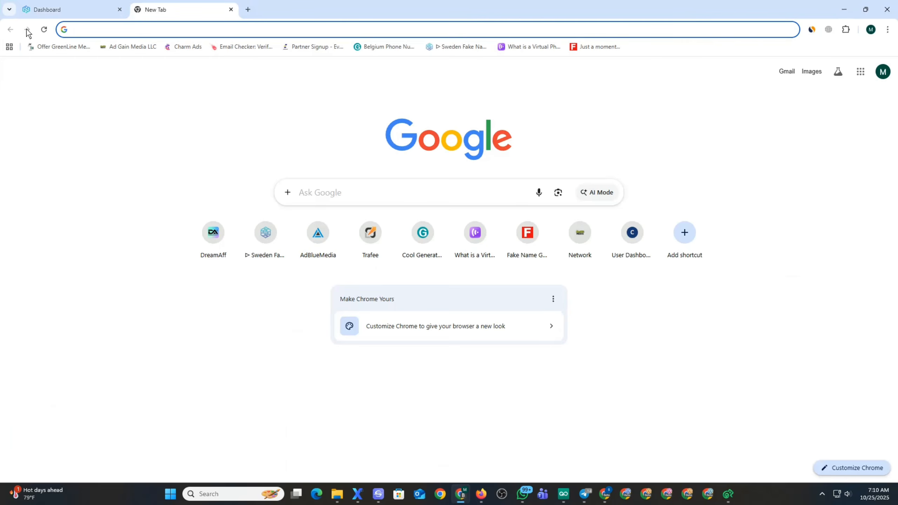
left_click(166, 29)
left_click(866, 9)
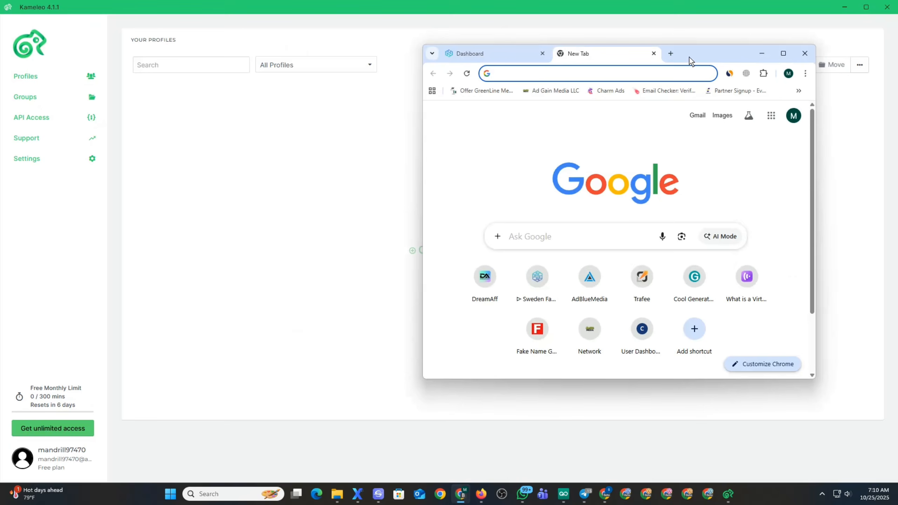
left_click_drag(689, 57, 474, 54)
left_click(271, 75)
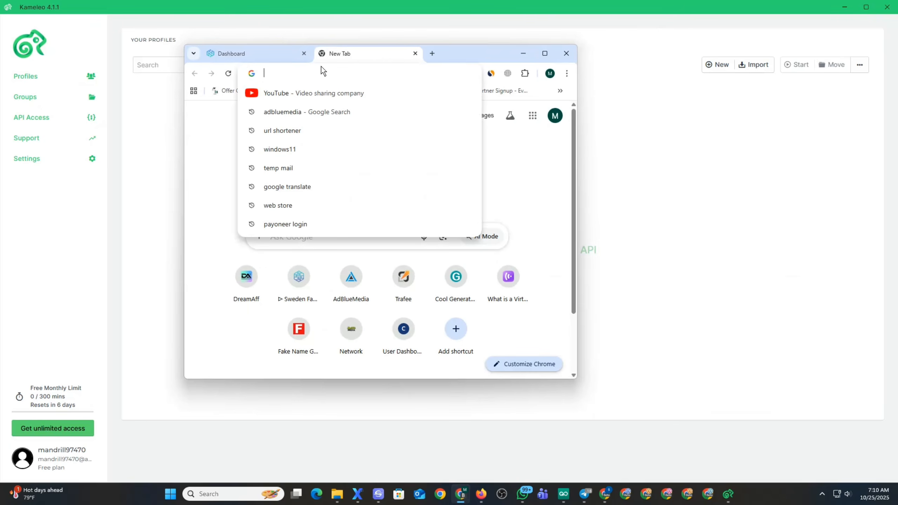
type("ka")
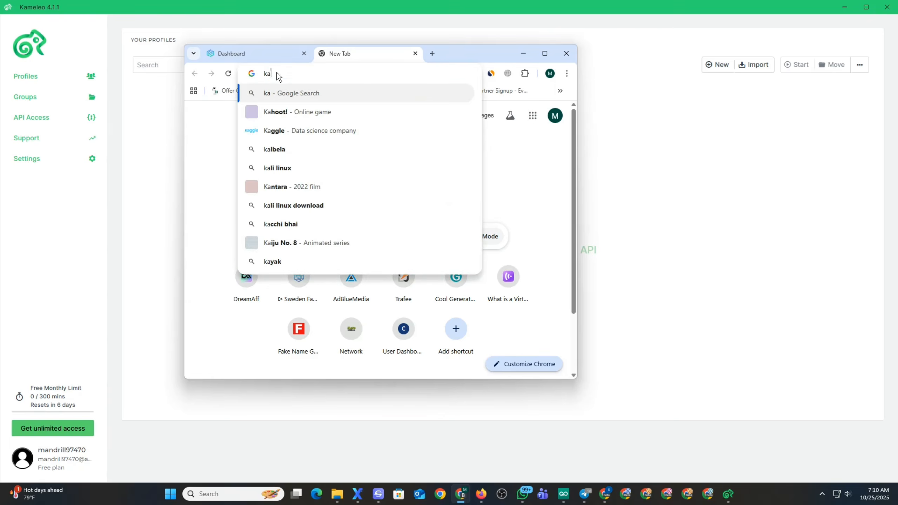
type("mel")
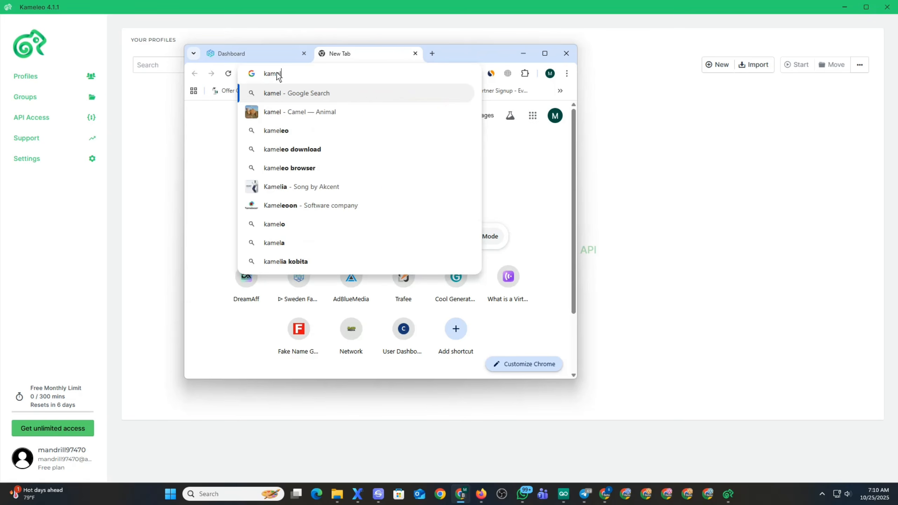
type("e")
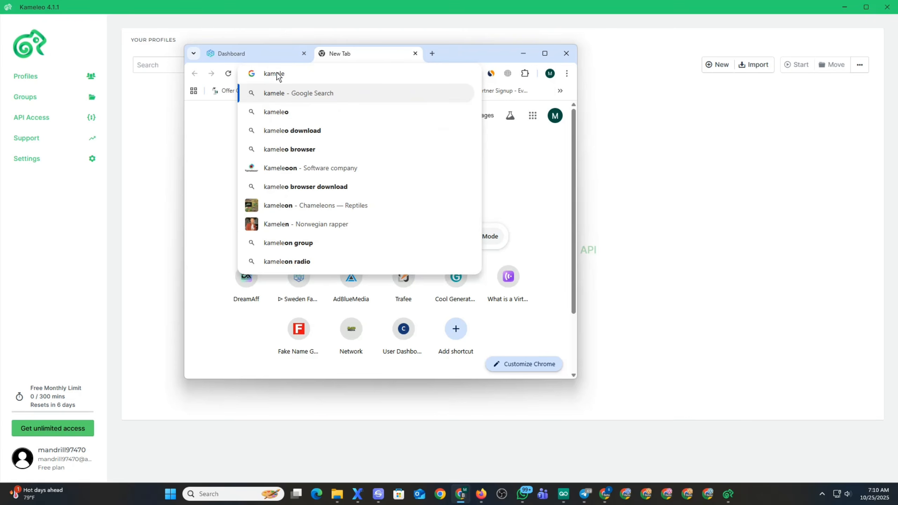
type("o")
left_click(297, 129)
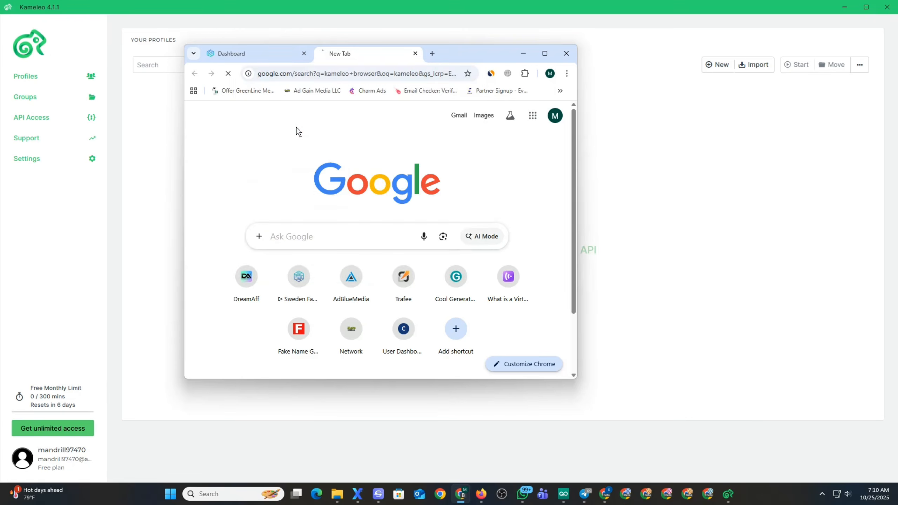
left_click(544, 54)
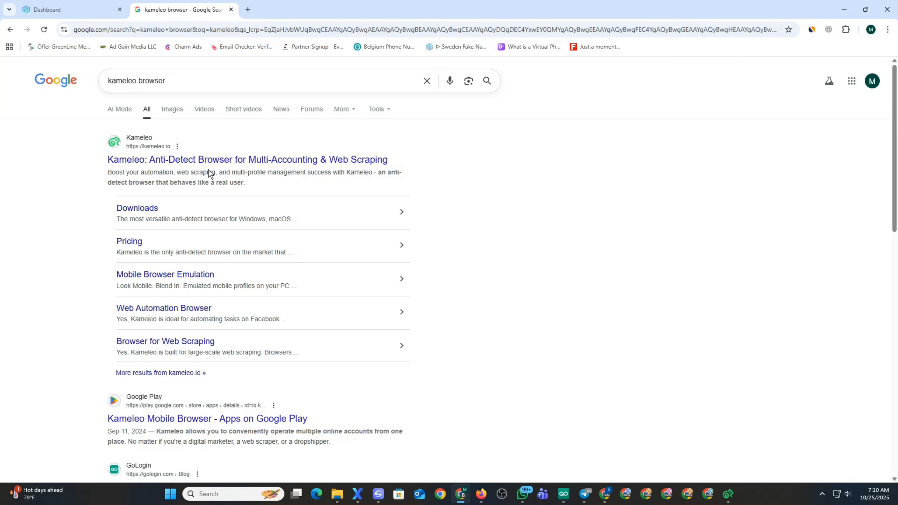
Open the official Kameleo website from the results, look through its home page and open the free account registration form.
left_click(184, 161)
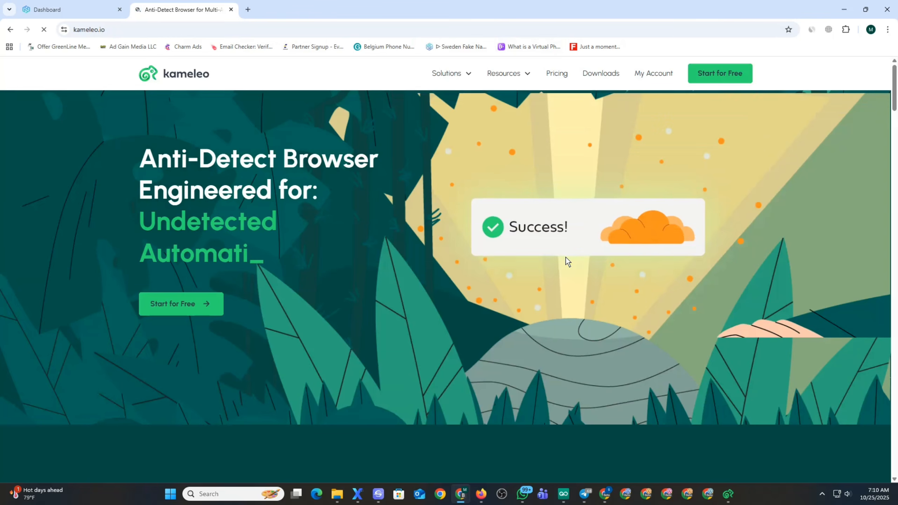
scroll(455, 267, "down", 6)
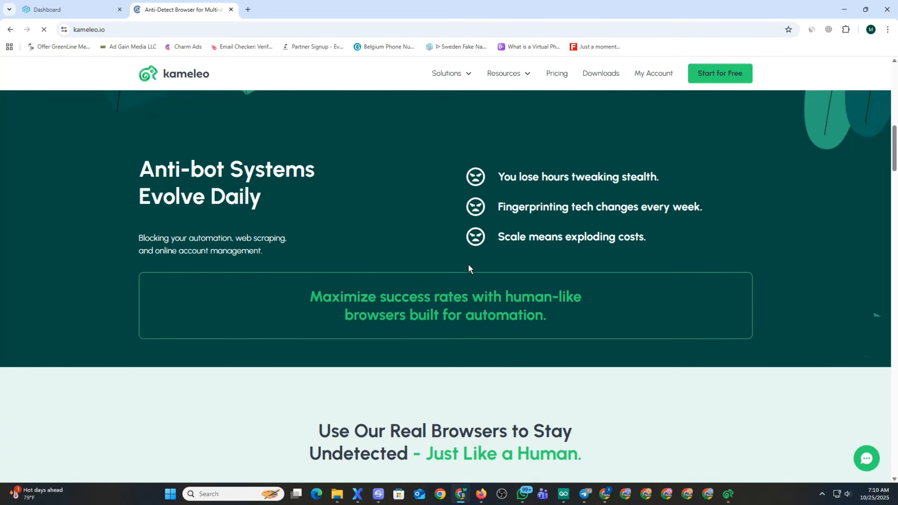
scroll(469, 264, "down", 20)
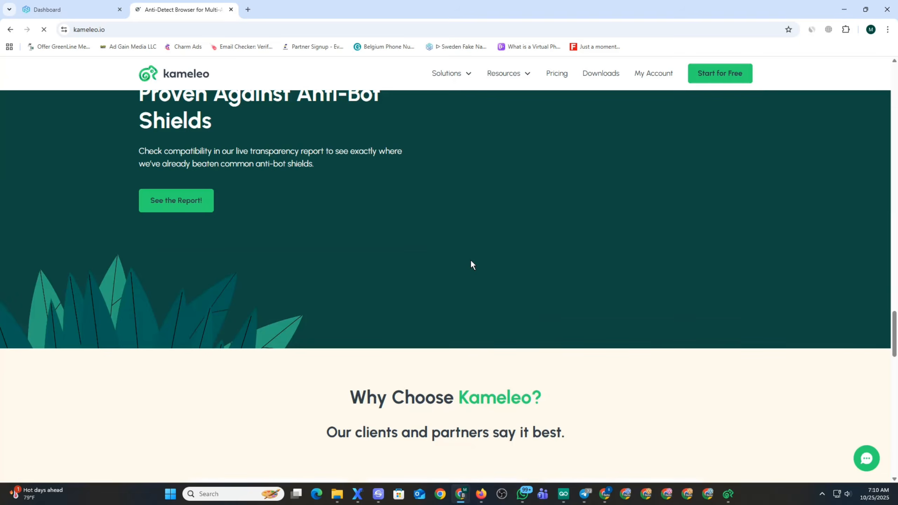
scroll(484, 266, "down", 15)
scroll(486, 264, "up", 4)
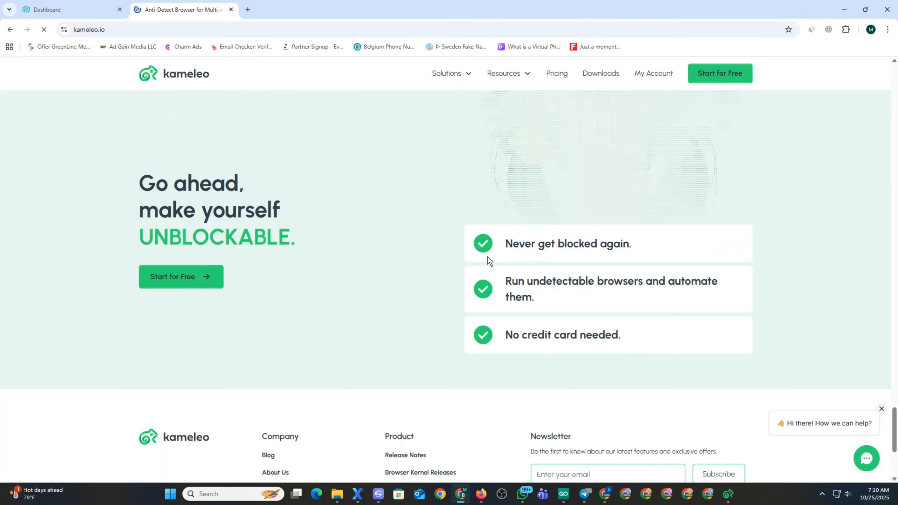
scroll(488, 257, "up", 15)
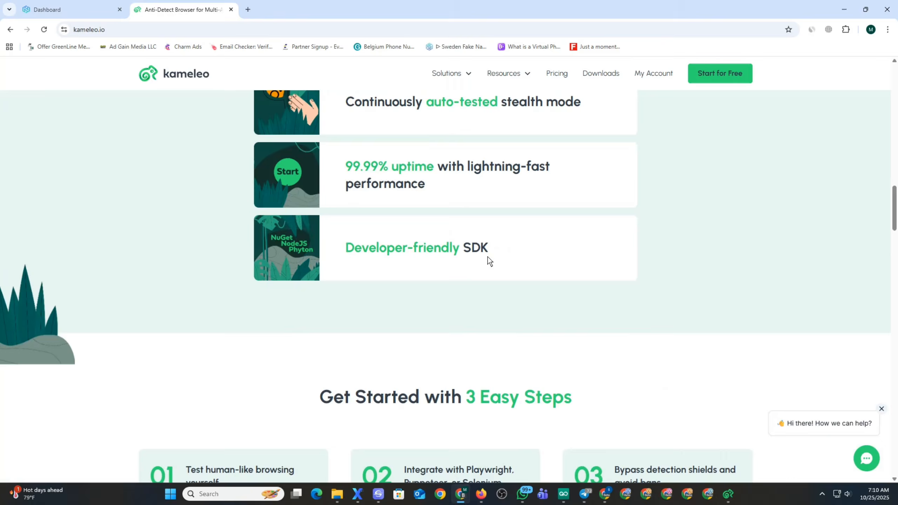
scroll(488, 256, "up", 10)
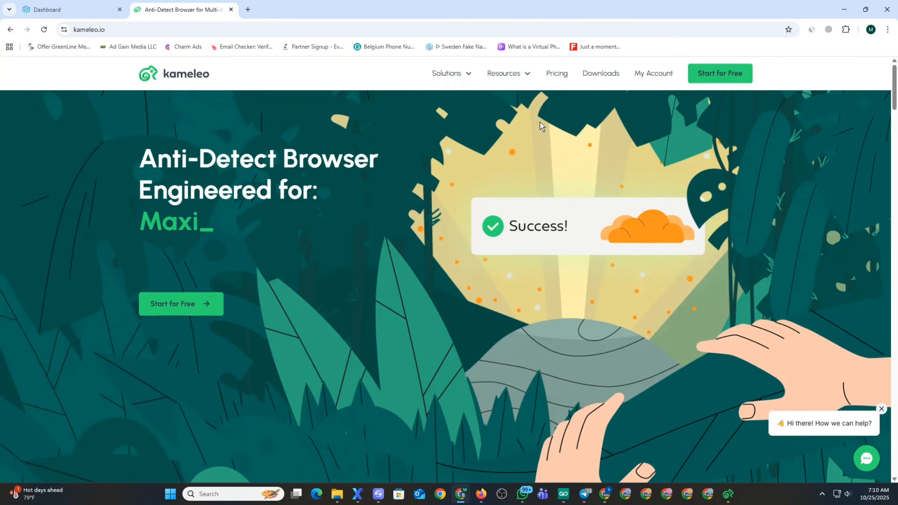
left_click(724, 77)
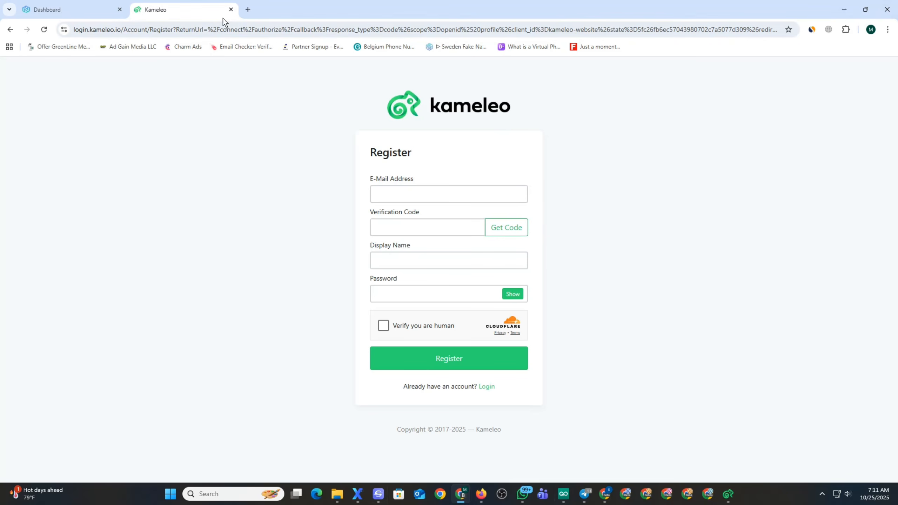
Close the registration page and switch back to the Kameleo app.
left_click(231, 9)
left_click(841, 8)
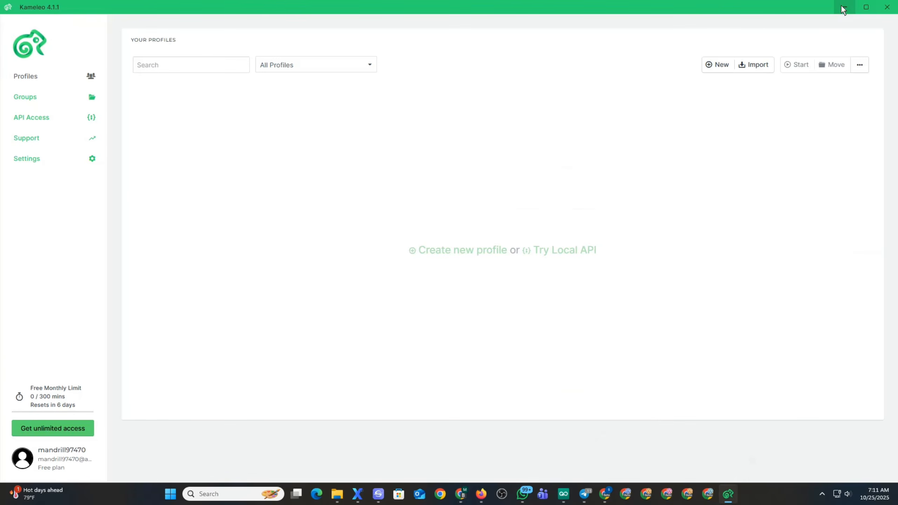
left_click(841, 7)
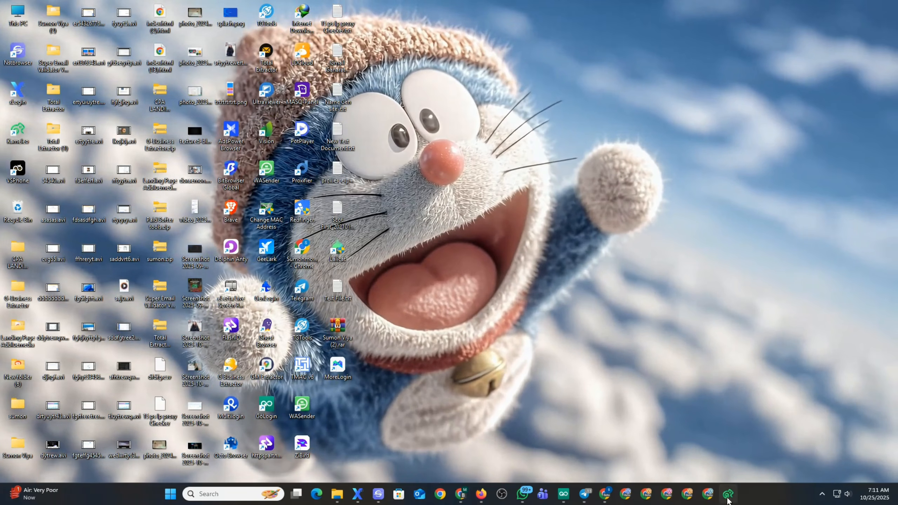
left_click(728, 498)
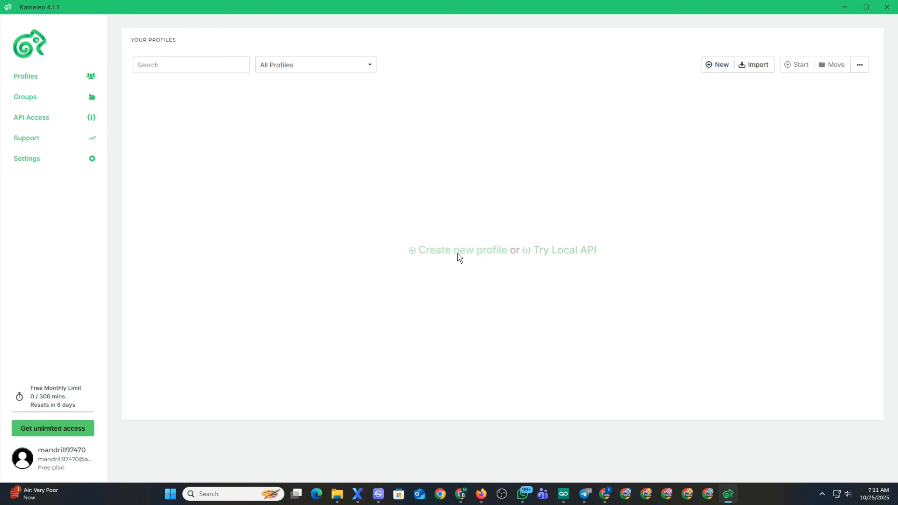
Create a new browser profile and name it CPA.
left_click(439, 250)
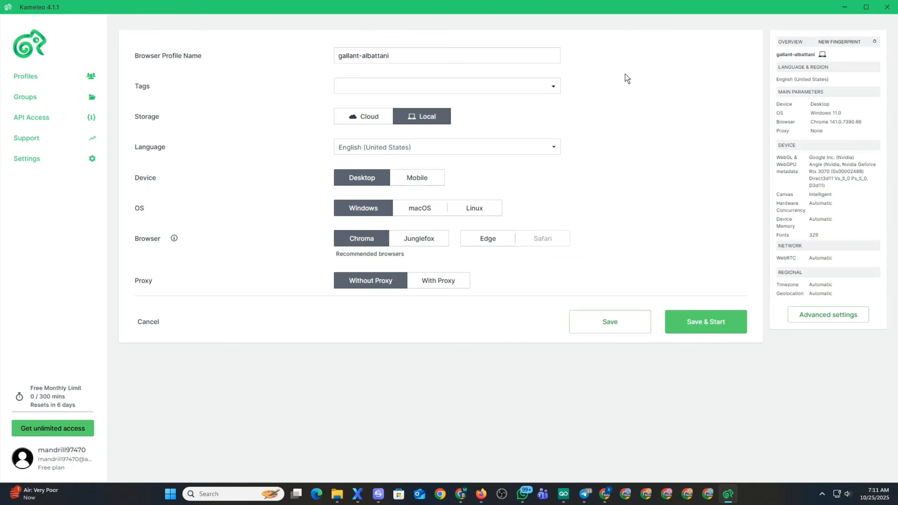
left_click(421, 55)
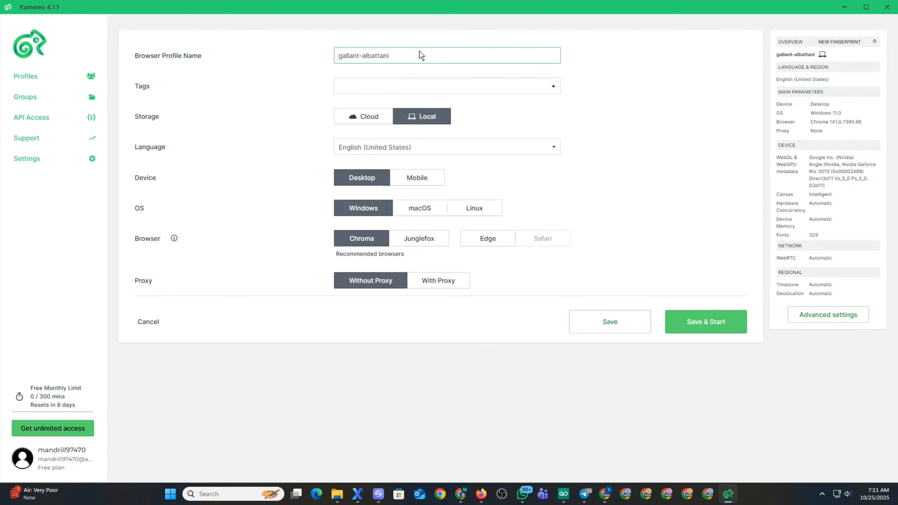
key("BackSpace")
key("BackSpace")
key("BackSpace")
key("BackSpace")
key("BackSpace")
key("BackSpace")
key("BackSpace")
key("BackSpace")
key("BackSpace")
key("BackSpace")
key("BackSpace")
key("BackSpace")
key("BackSpace")
key("BackSpace")
key("BackSpace")
key("BackSpace")
key("BackSpace")
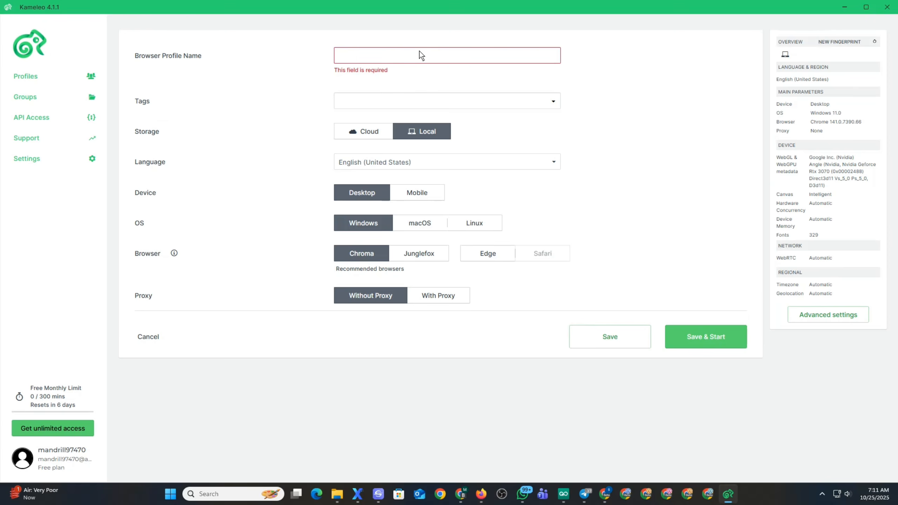
type("Sa")
type("ju")
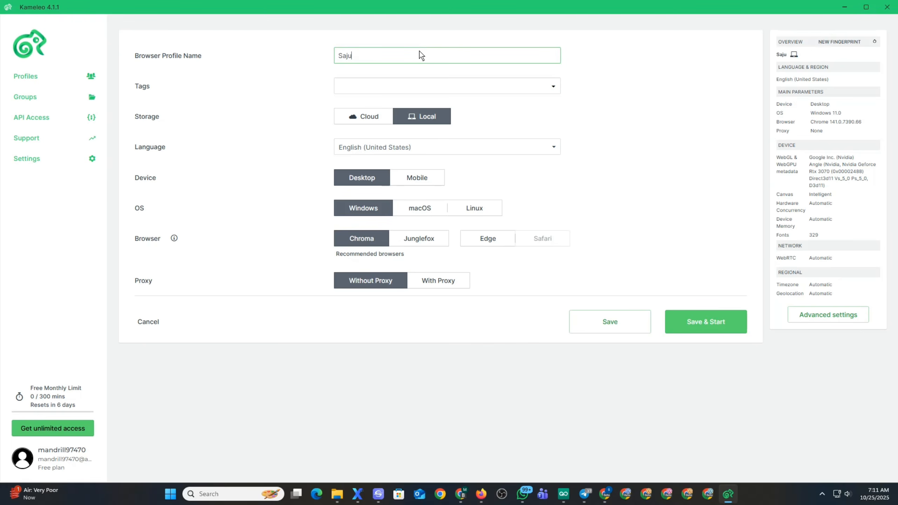
key("ctrl+a")
type("CPA")
Check the profile's tag list and storage choices, keeping the storage on Local.
left_click(556, 90)
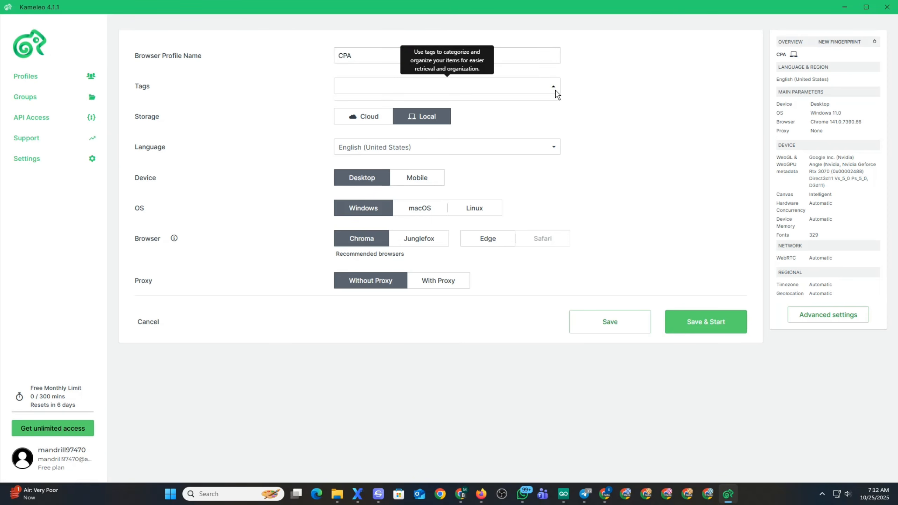
left_click(556, 90)
left_click(359, 117)
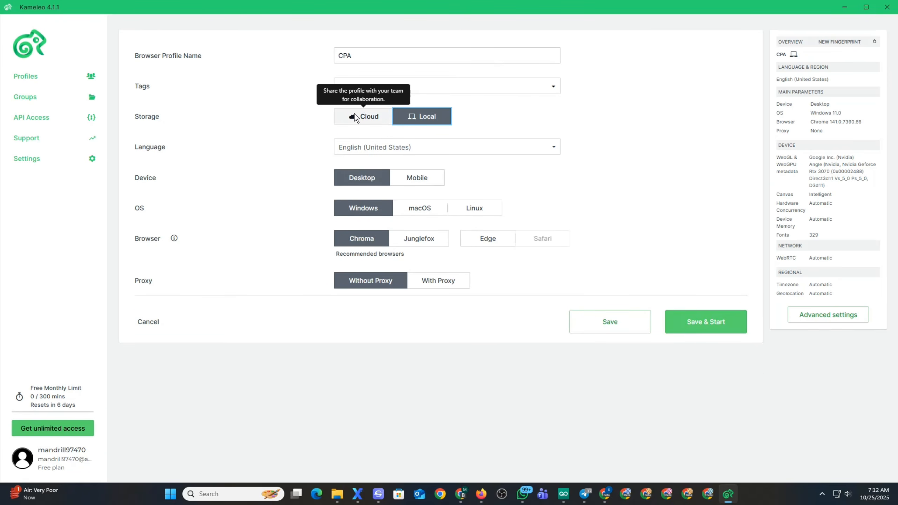
left_click(438, 115)
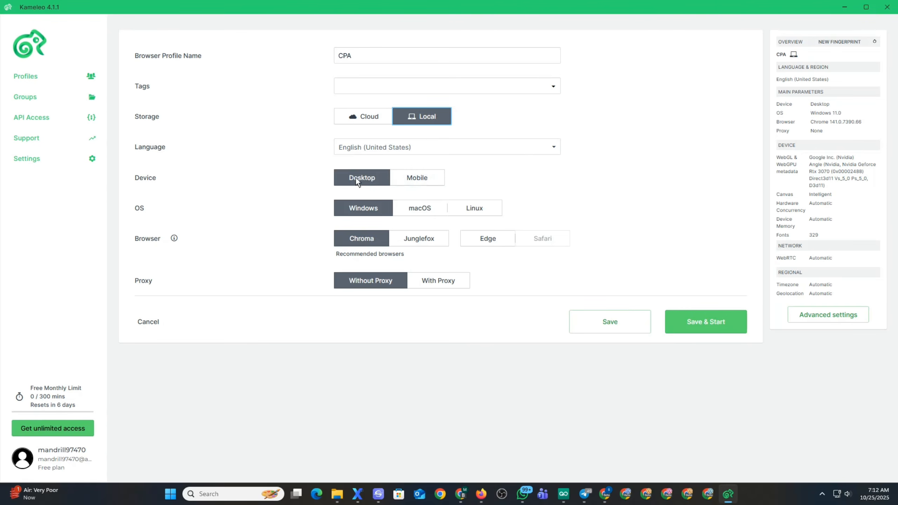
Set the profile's device to Mobile with iOS as the OS, and enable the With Proxy option.
left_click(420, 176)
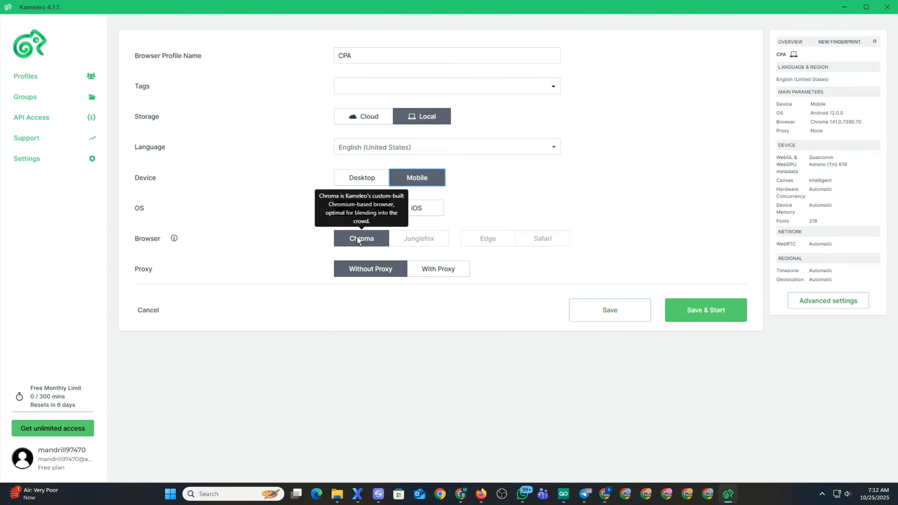
left_click(416, 209)
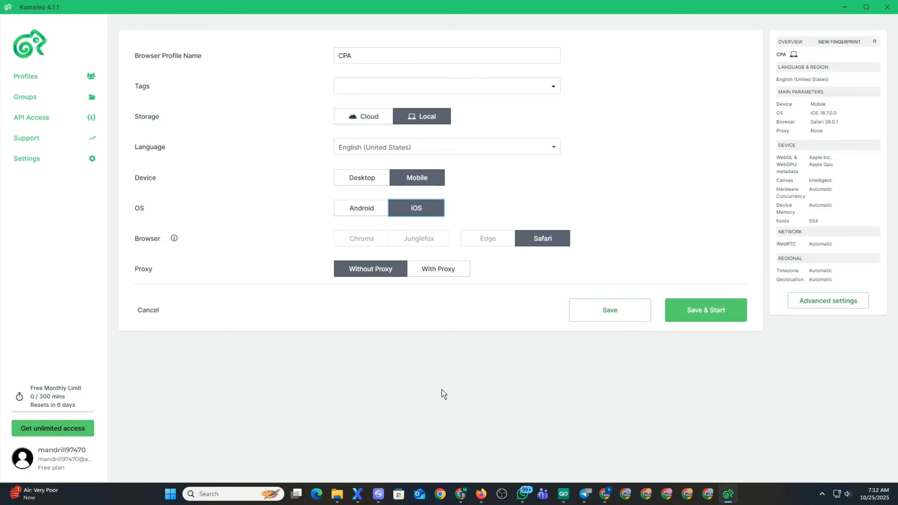
left_click(435, 269)
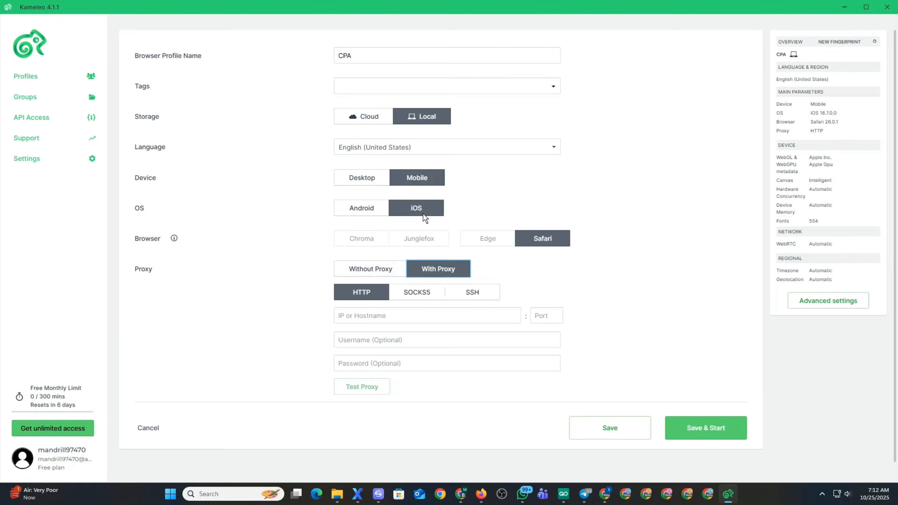
Switch to the NodeMaven dashboard in Chrome and examine the traffic plans and prices in the monthly residential and mobile proxy table.
left_click(463, 489)
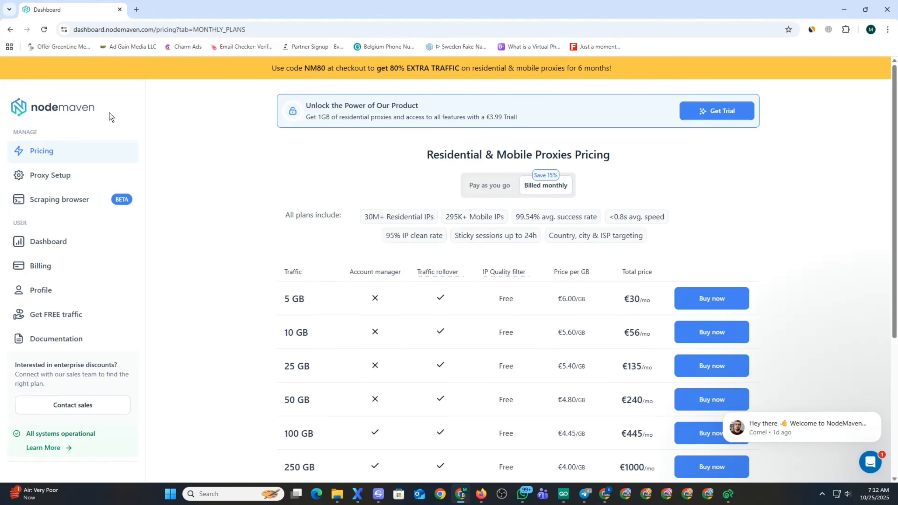
left_click_drag(110, 112, 29, 114)
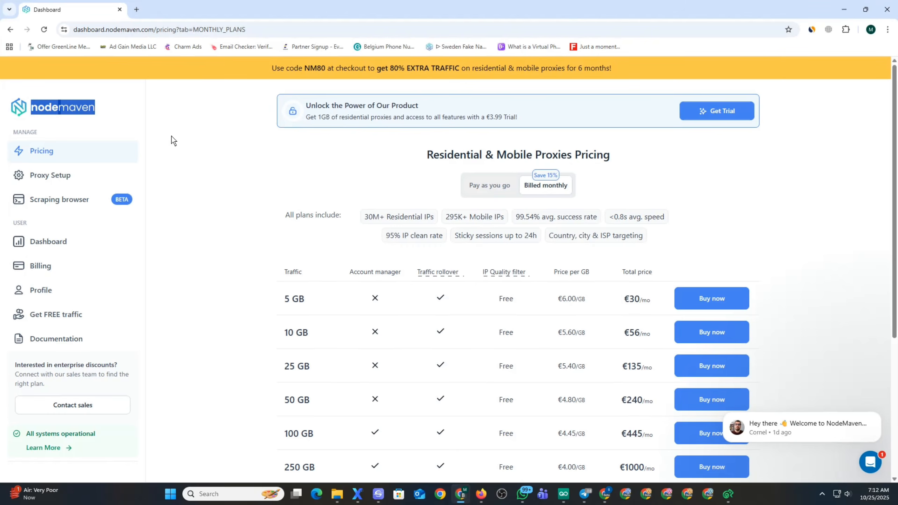
left_click(211, 121)
scroll(258, 164, "down", 4)
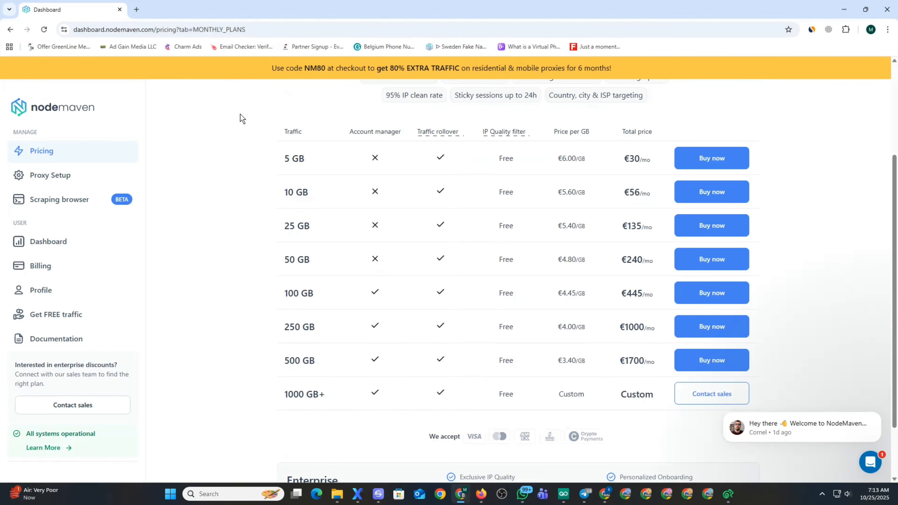
left_click_drag(243, 123, 835, 301)
left_click(834, 261)
left_click_drag(274, 157, 332, 387)
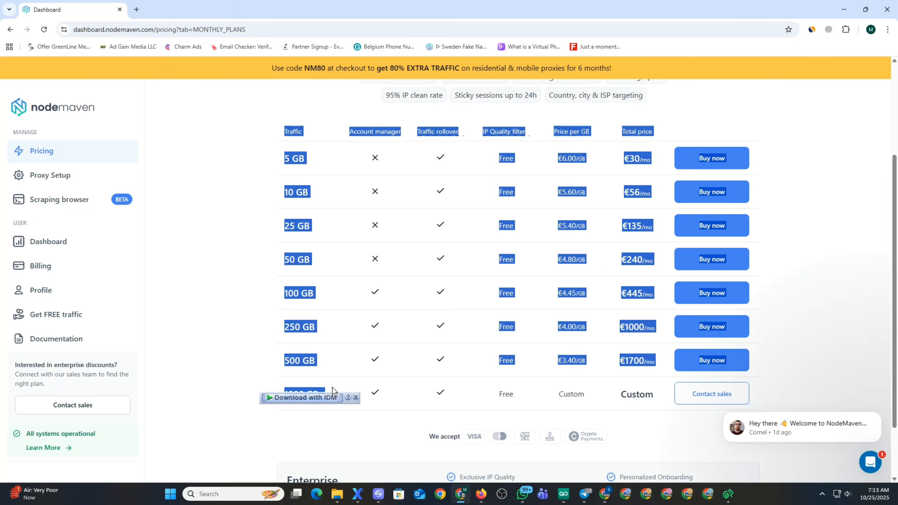
left_click(205, 167)
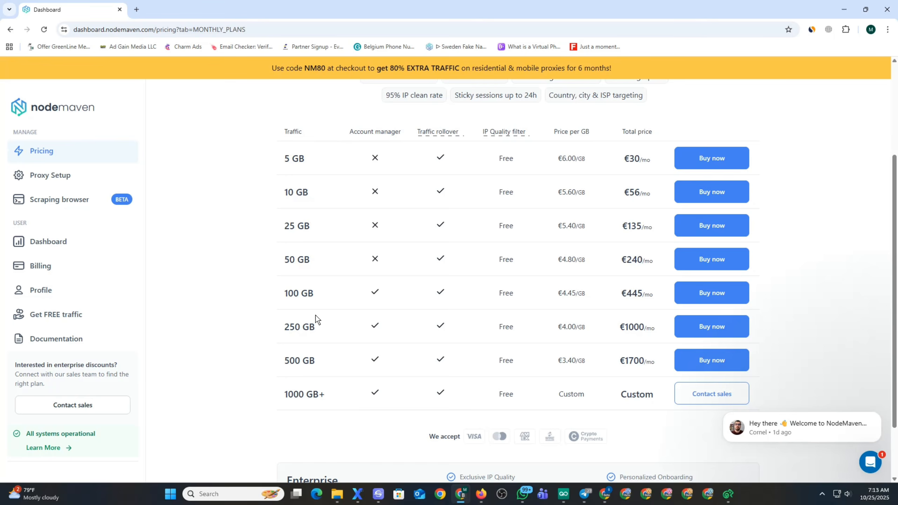
scroll(319, 315, "up", 4)
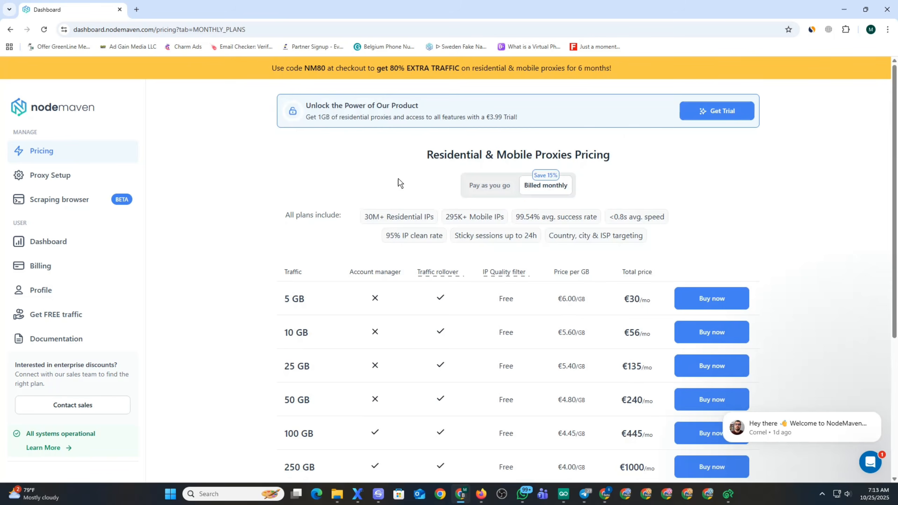
scroll(436, 220, "down", 4)
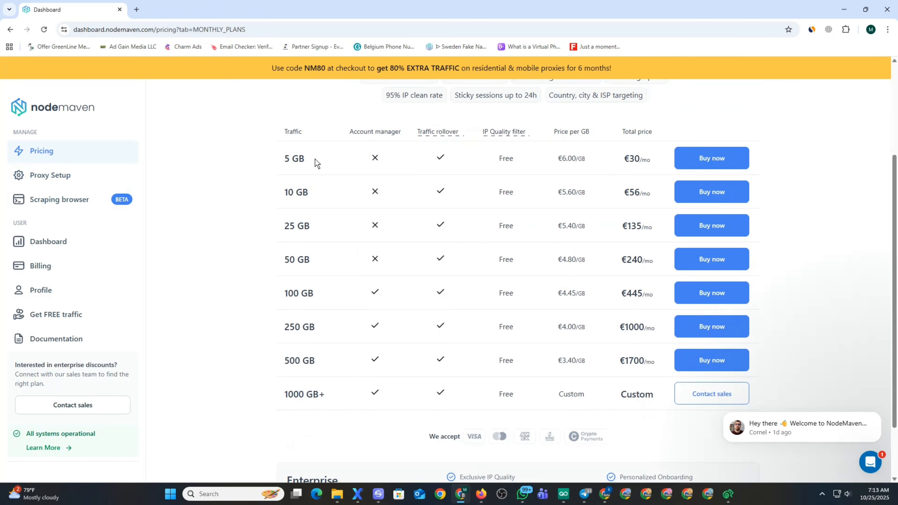
scroll(530, 262, "up", 4)
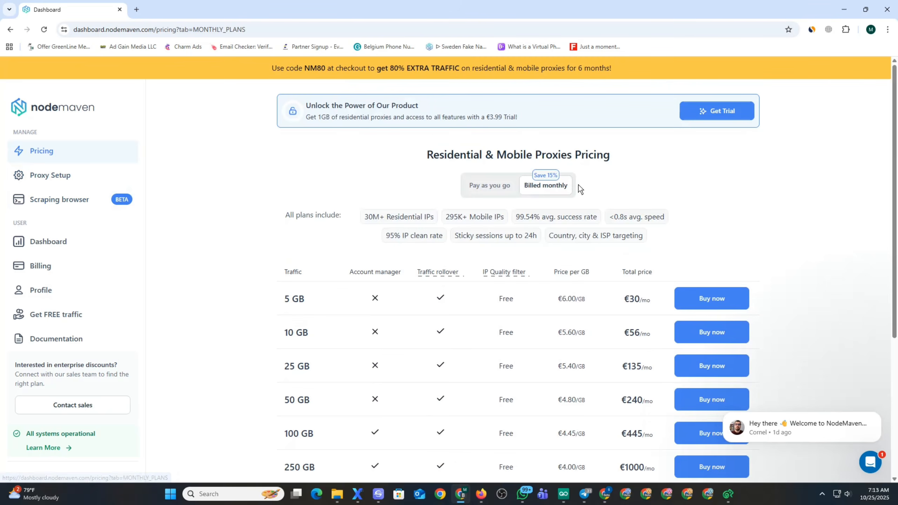
Read the residential proxy trial offer and compare the monthly plan prices once more.
left_click_drag(307, 117, 482, 121)
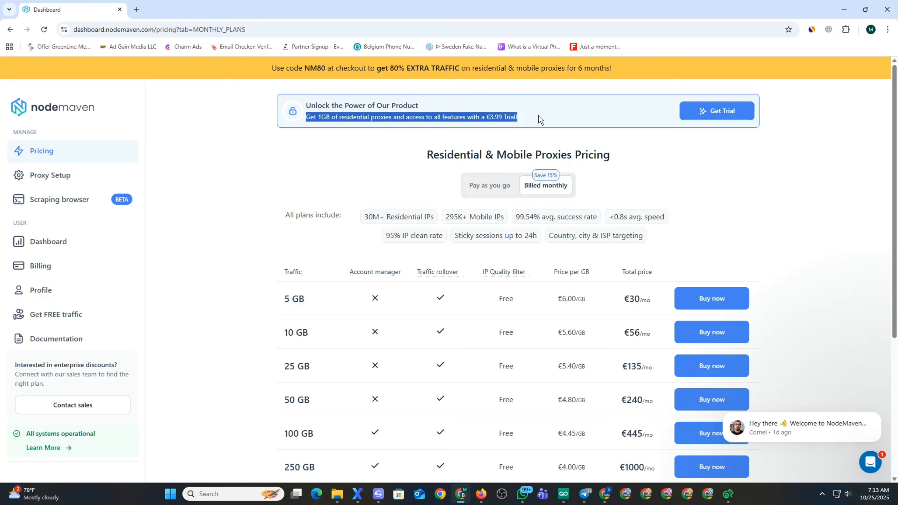
left_click_drag(539, 115, 311, 113)
left_click(284, 147)
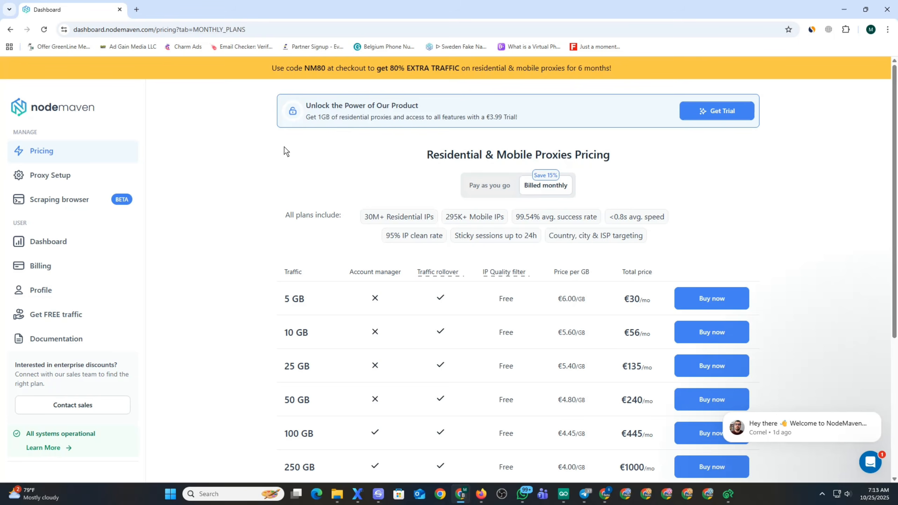
mouse_move(302, 118)
left_mouse_down()
mouse_move(562, 118)
mouse_move(300, 111)
mouse_move(308, 120)
left_mouse_up()
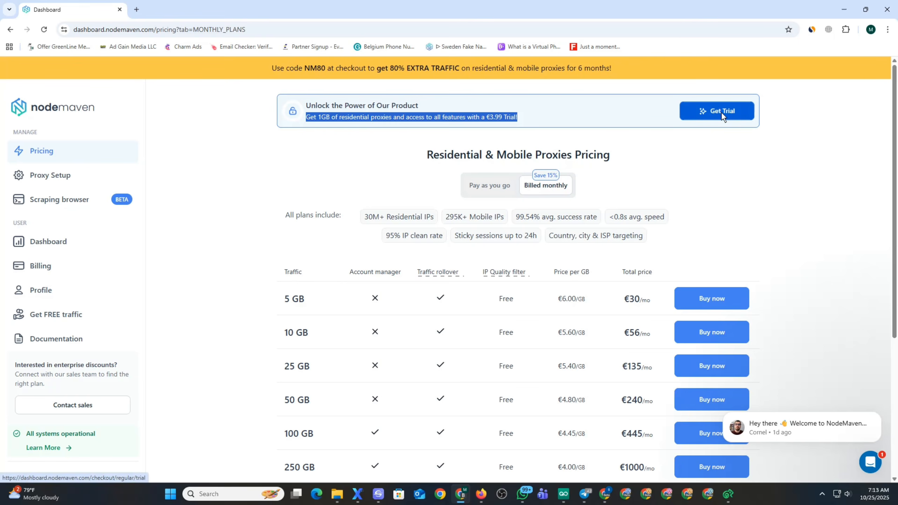
scroll(721, 113, "down", 3)
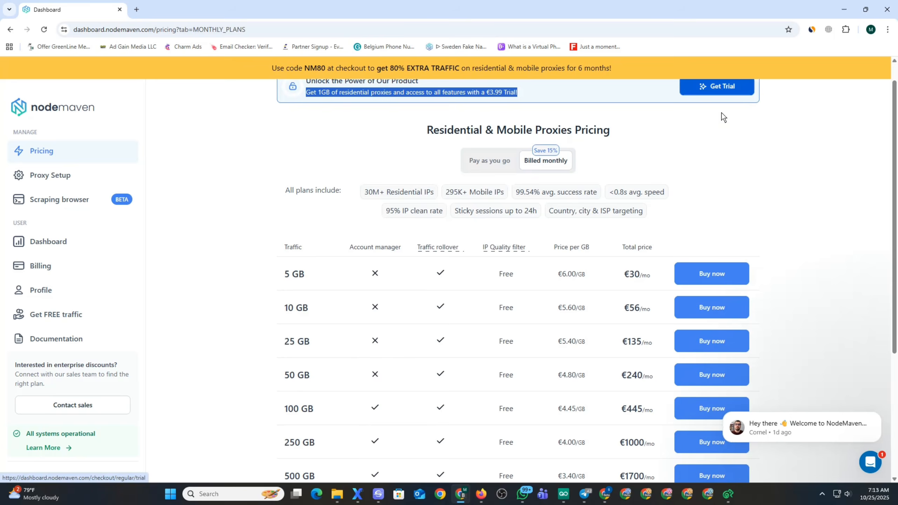
left_click_drag(240, 195, 738, 407)
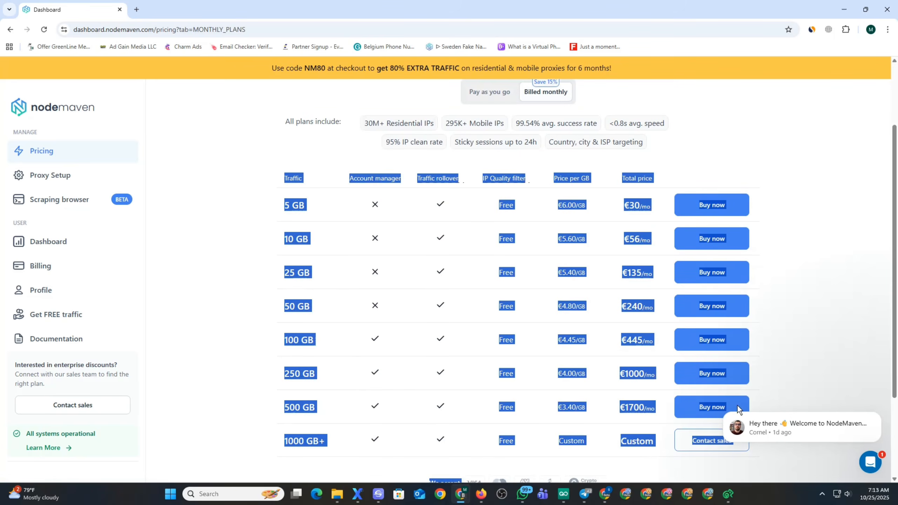
left_click(805, 308)
scroll(736, 267, "down", 1)
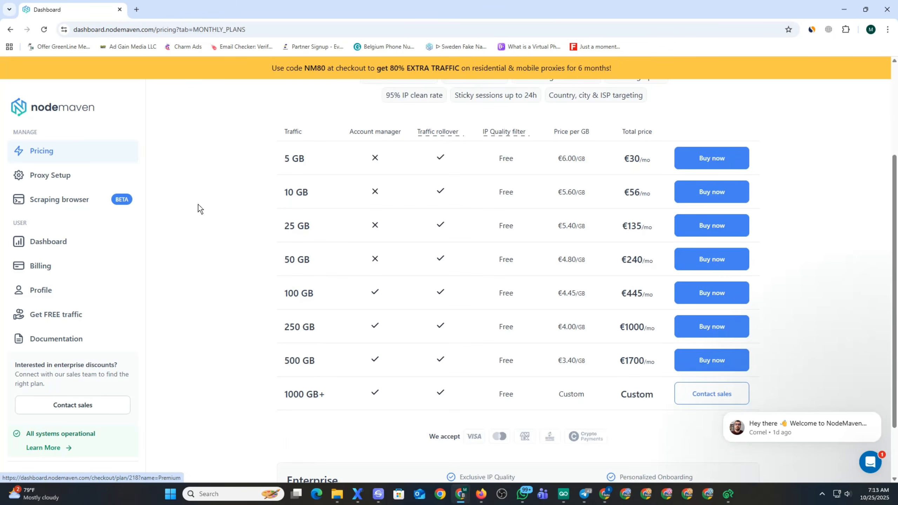
Start checkout for the 5 GB monthly plan, apply the coupon MA50, and choose Cryptocurrency as the payment method.
left_click(716, 159)
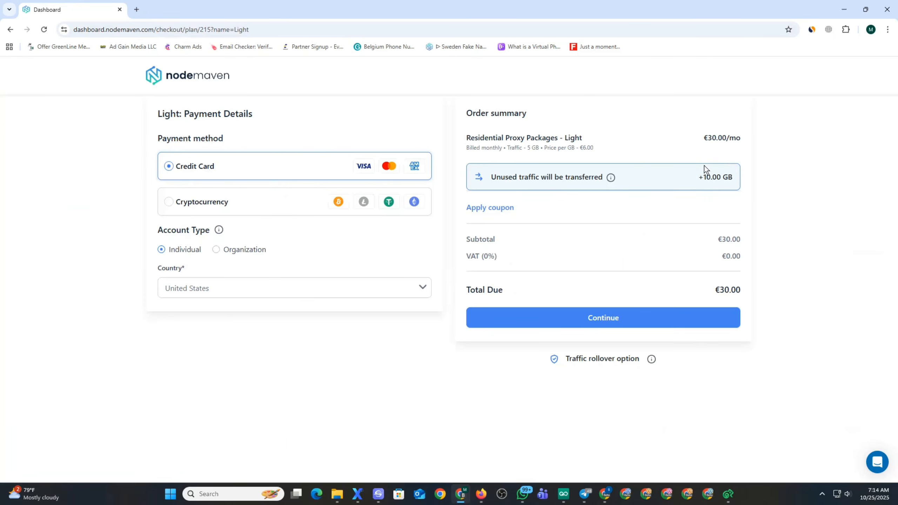
left_click(179, 202)
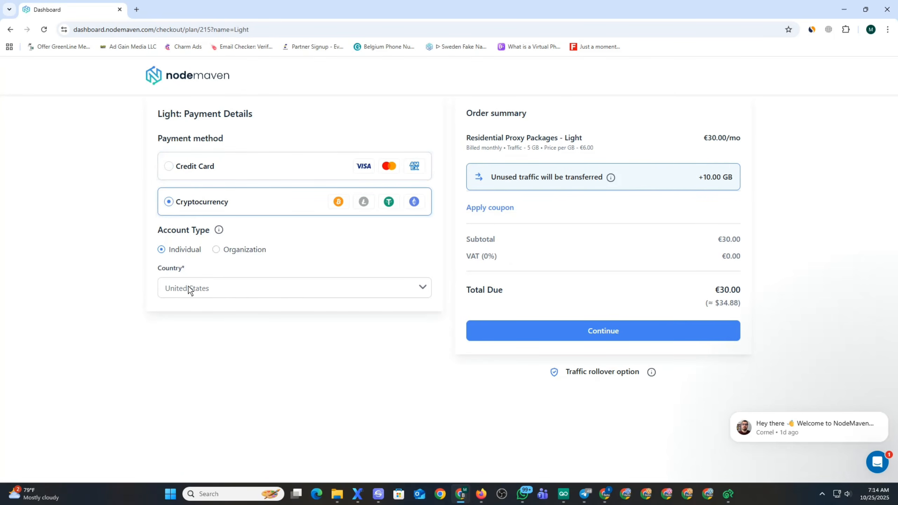
left_click(487, 212)
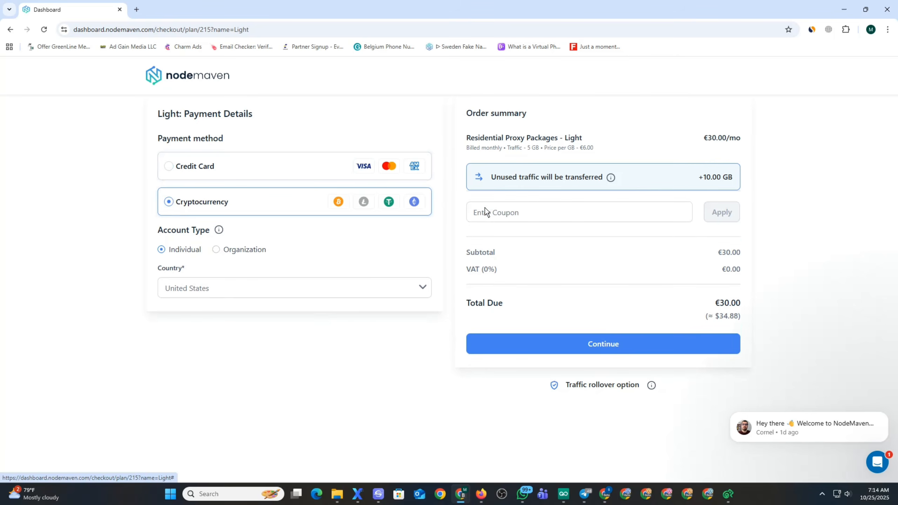
left_click(507, 216)
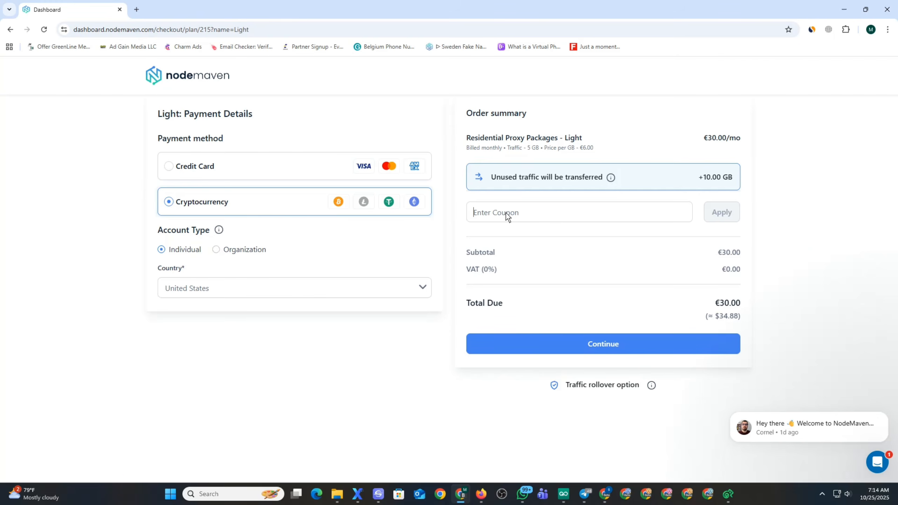
type("MA")
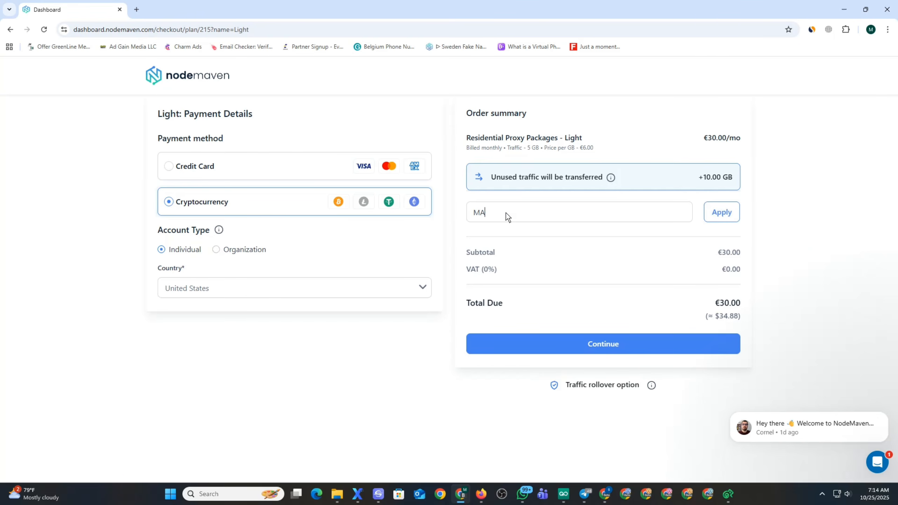
type("50")
left_click(719, 215)
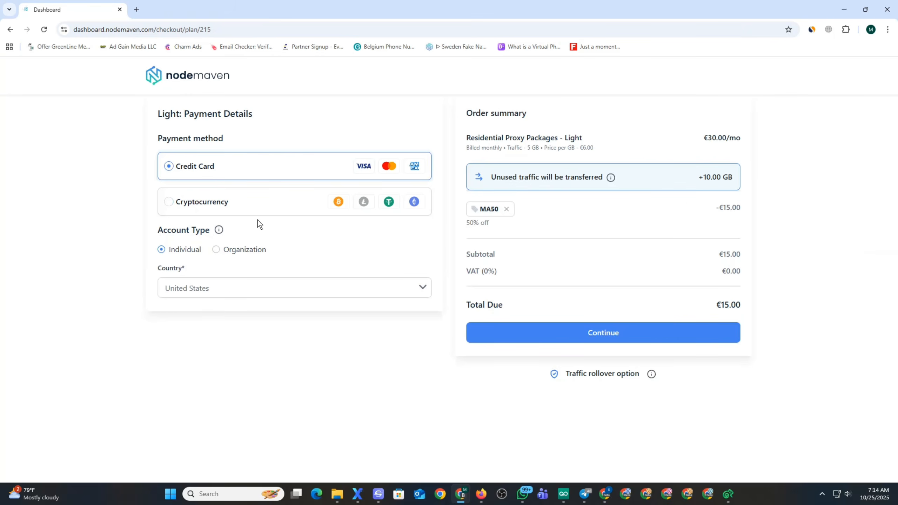
left_click(192, 202)
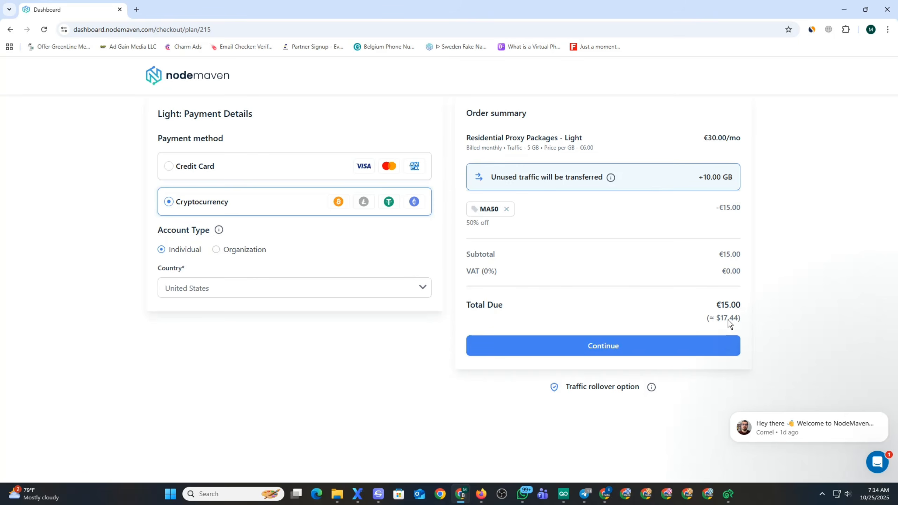
Replace the checkout coupon with MA100, keeping Cryptocurrency as the payment method.
left_click(506, 209)
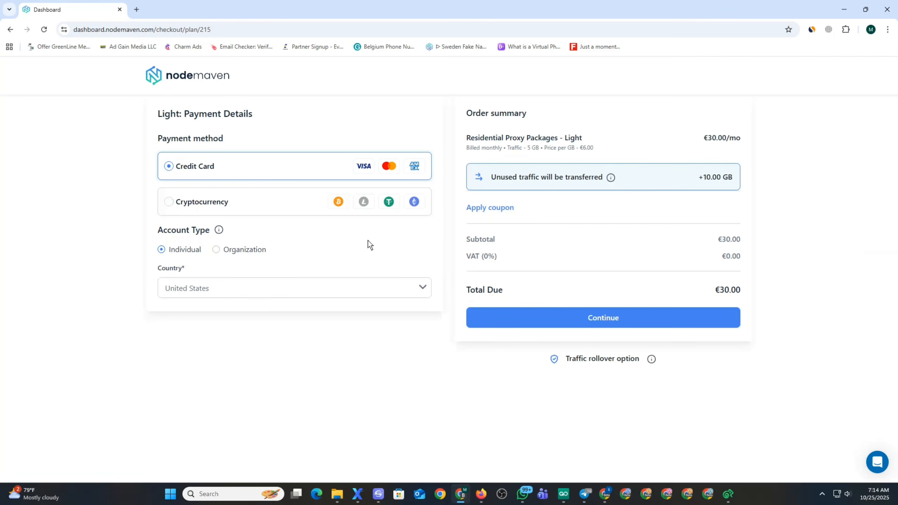
left_click(201, 202)
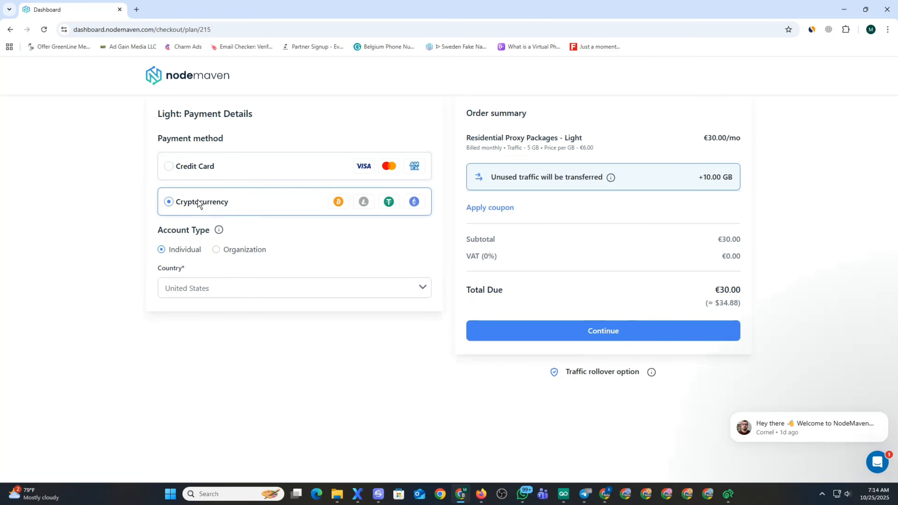
left_click(487, 211)
left_click(503, 213)
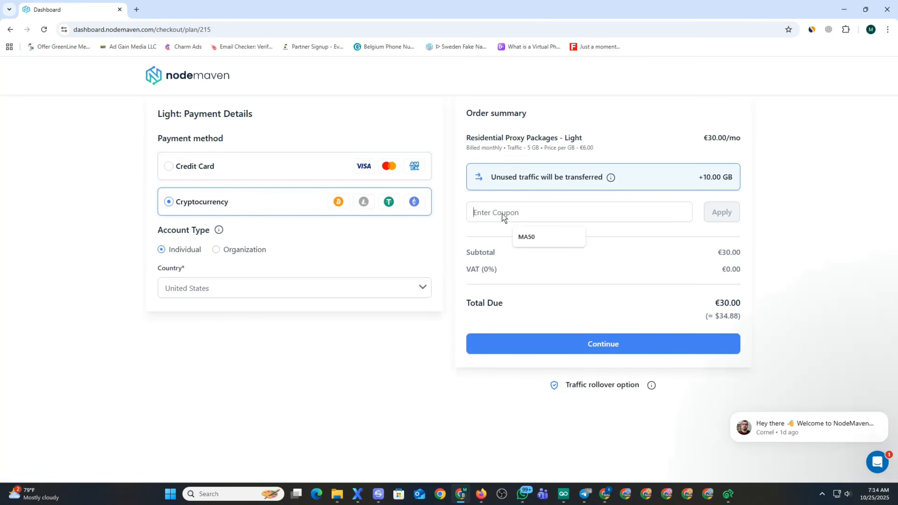
type("MA100")
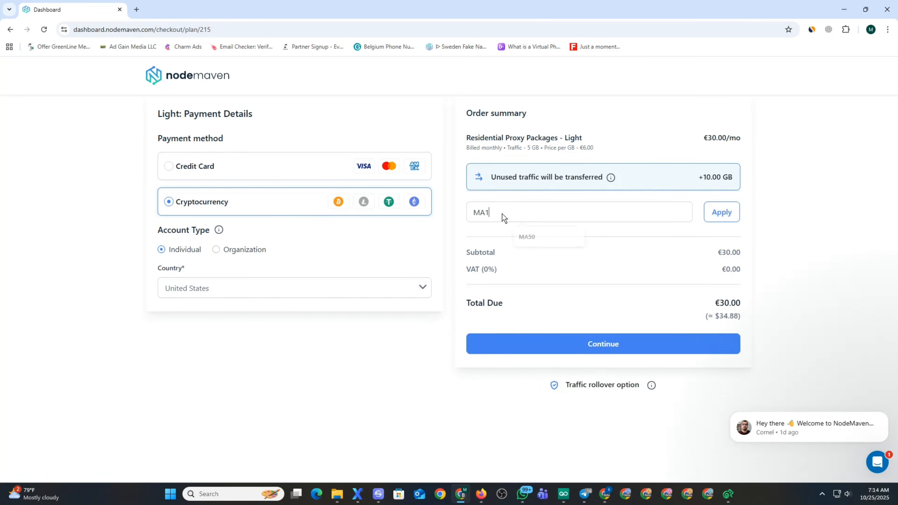
left_click(718, 215)
left_click(178, 203)
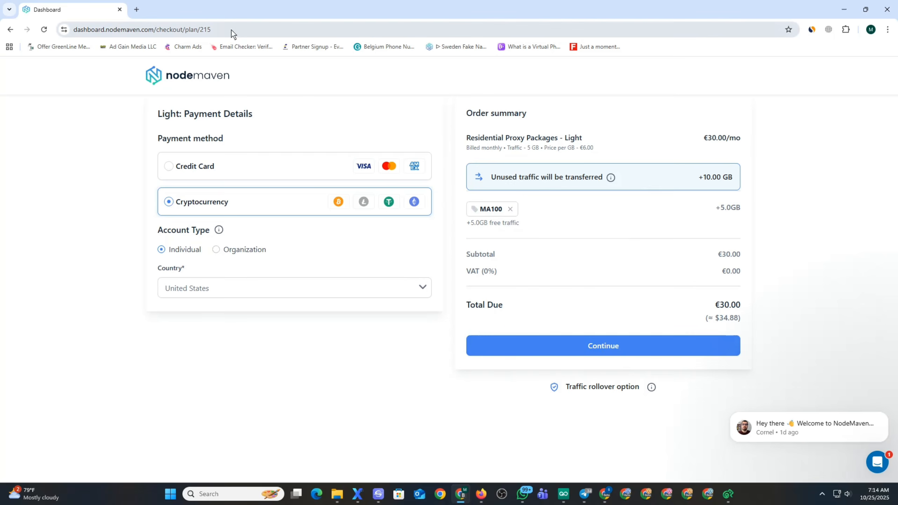
Leave the checkout for the main dashboard at dashboard.nodemaven.com and dismiss the welcome chat message.
left_click_drag(212, 30, 157, 31)
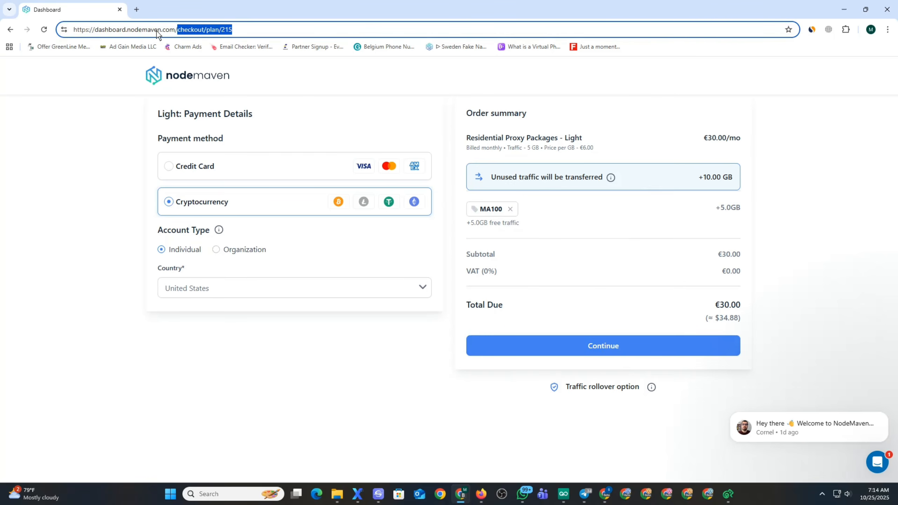
key("BackSpace")
key("Return")
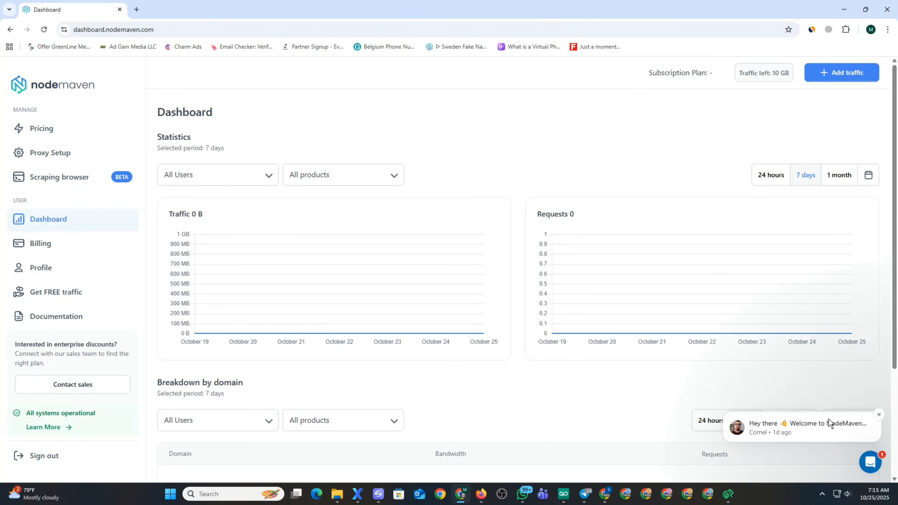
left_click(878, 414)
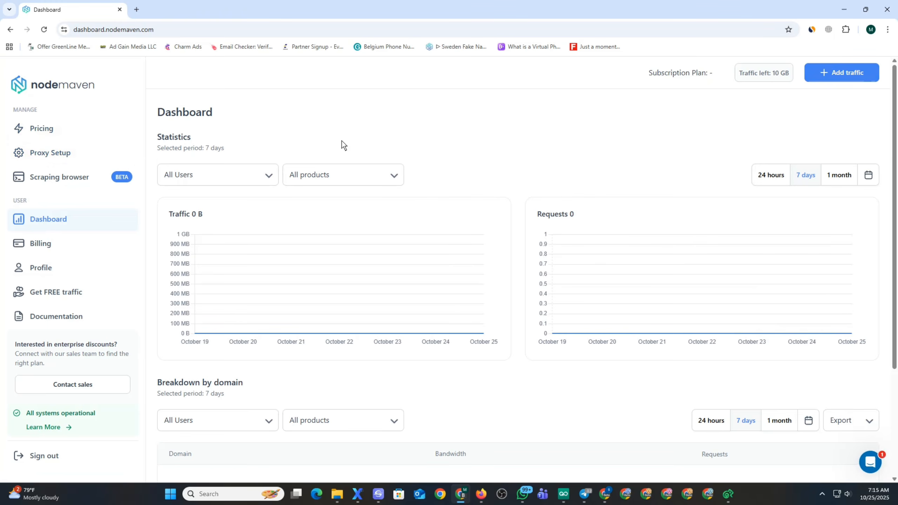
Open the Proxy Setup page and look through its connection, location, session and proxy access settings.
left_click(49, 153)
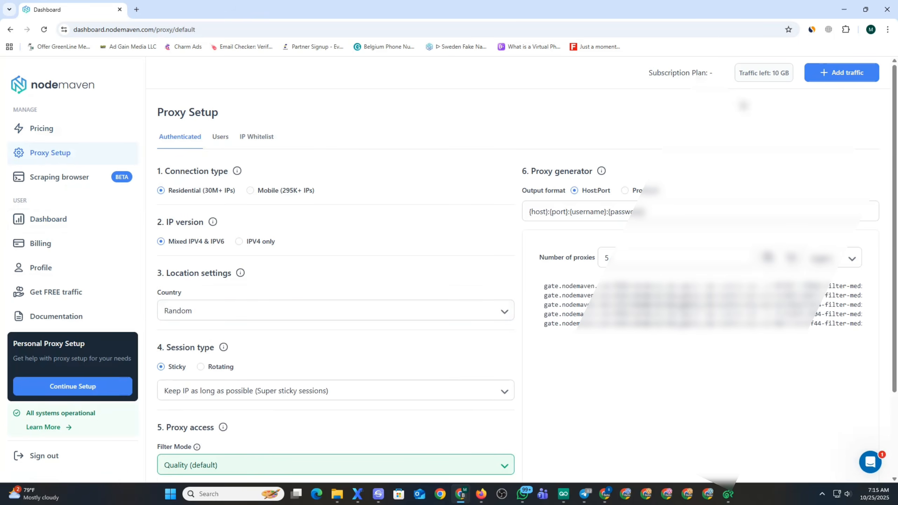
scroll(720, 107, "down", 2)
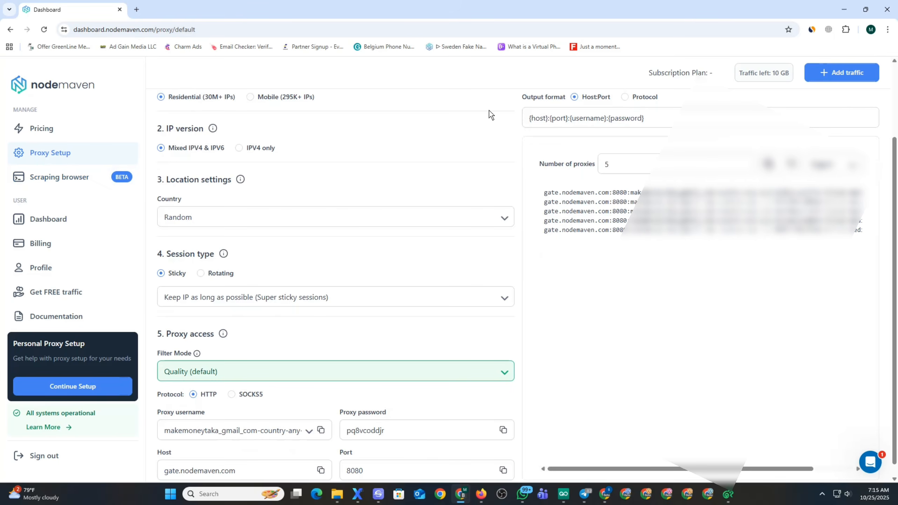
scroll(478, 232, "up", 2)
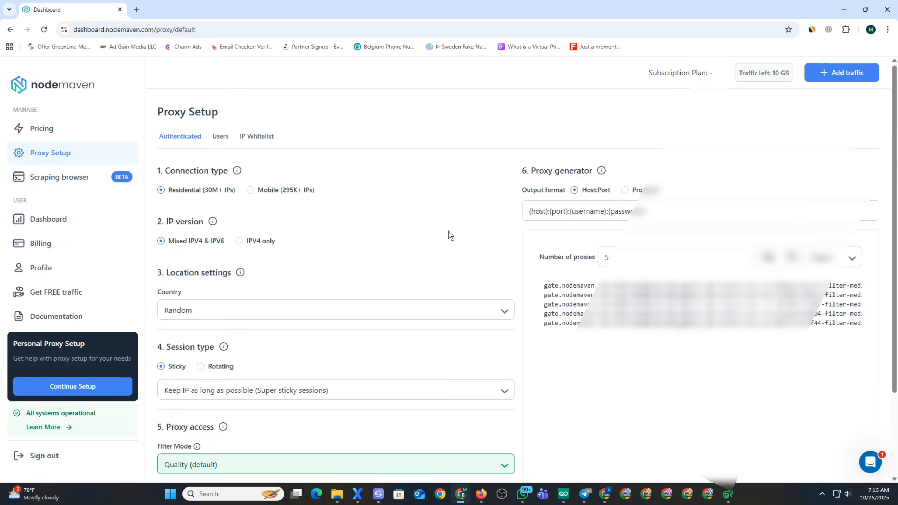
scroll(431, 178, "down", 1)
scroll(177, 230, "down", 1)
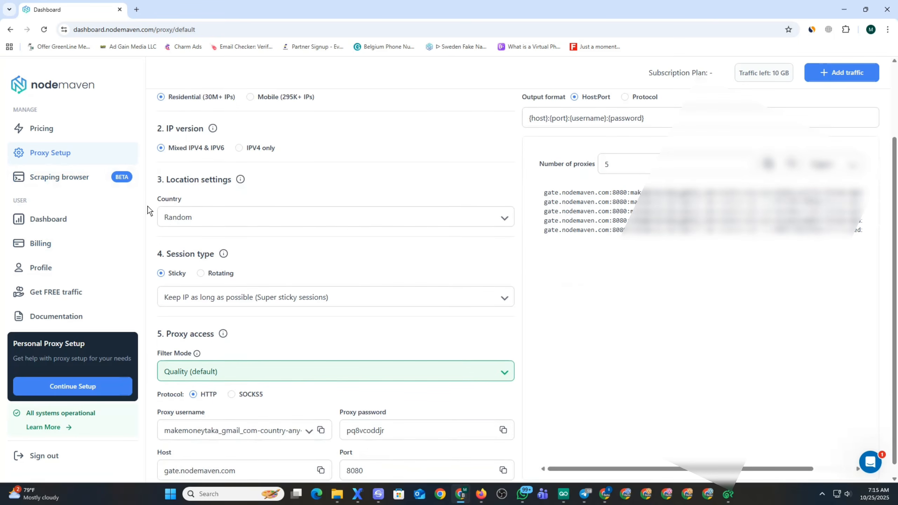
Set the proxy country to United States and keep HTTP as the proxy access protocol.
left_click(491, 223)
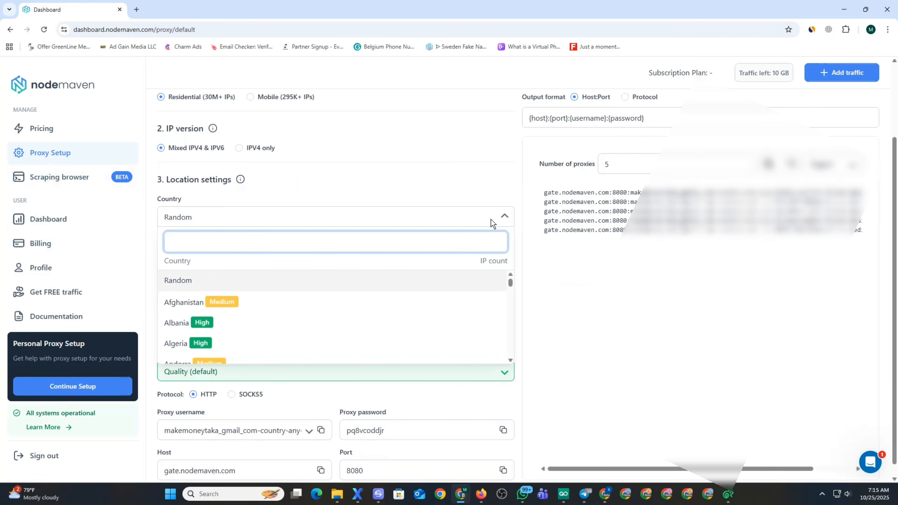
type("un")
scroll(246, 301, "down", 3)
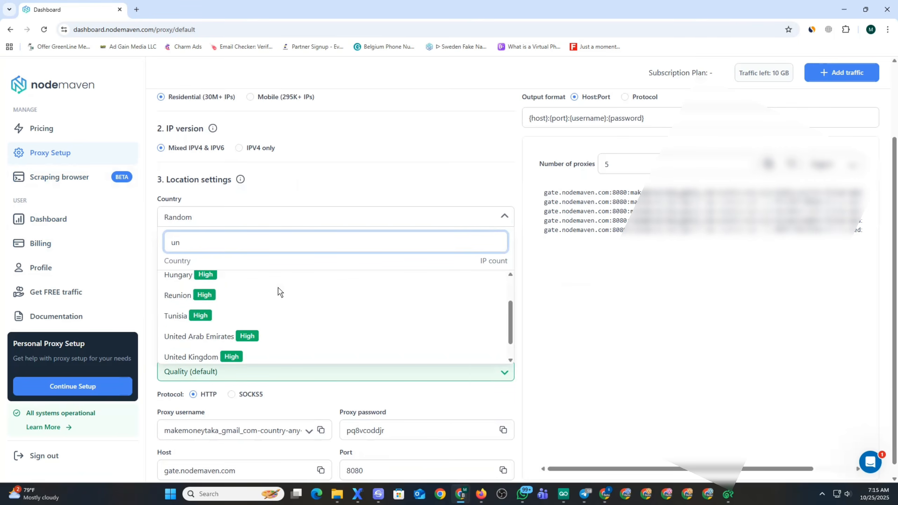
left_click(205, 353)
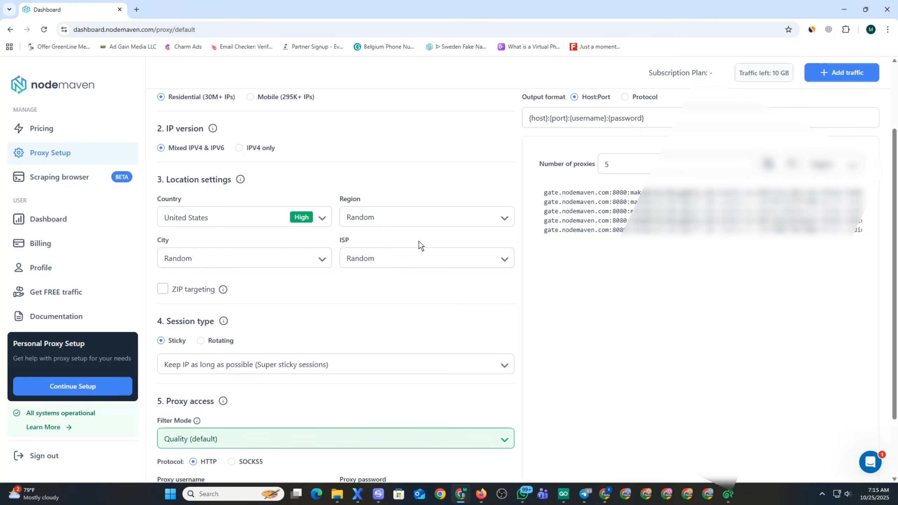
scroll(428, 246, "down", 2)
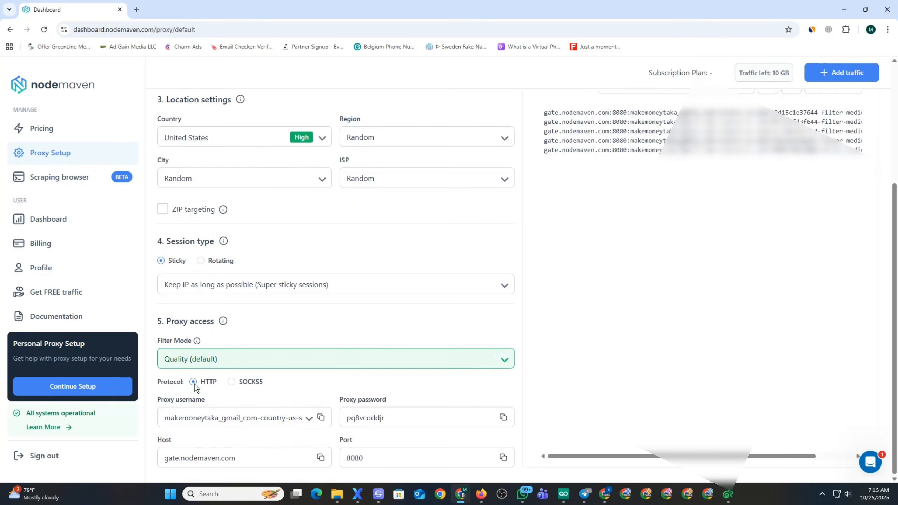
left_click(232, 382)
left_click(193, 382)
Set the number of generated proxies to 15 and export the list.
scroll(277, 415, "up", 5)
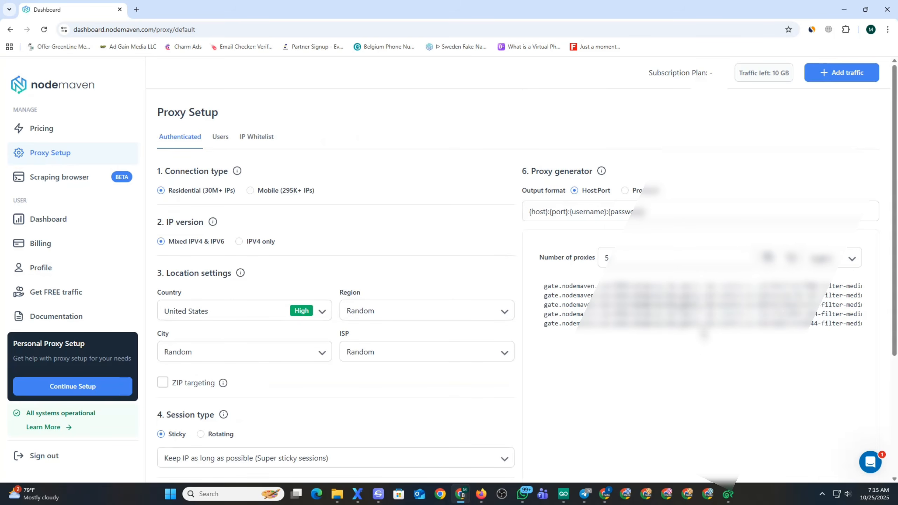
left_click_drag(628, 264, 501, 258)
type("15")
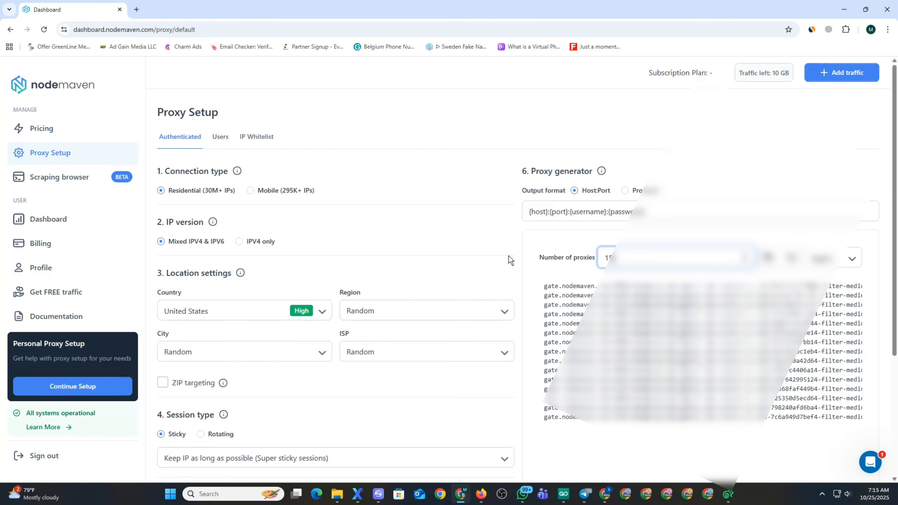
left_click(834, 257)
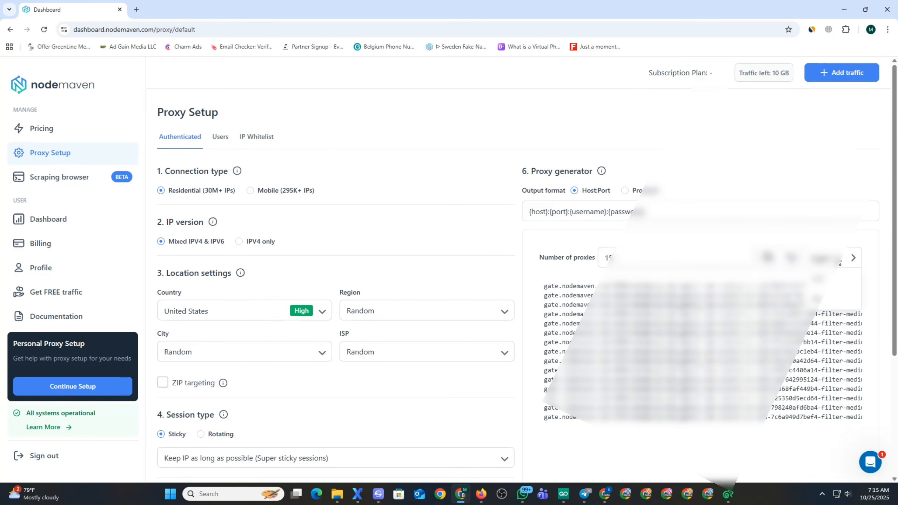
left_click(831, 302)
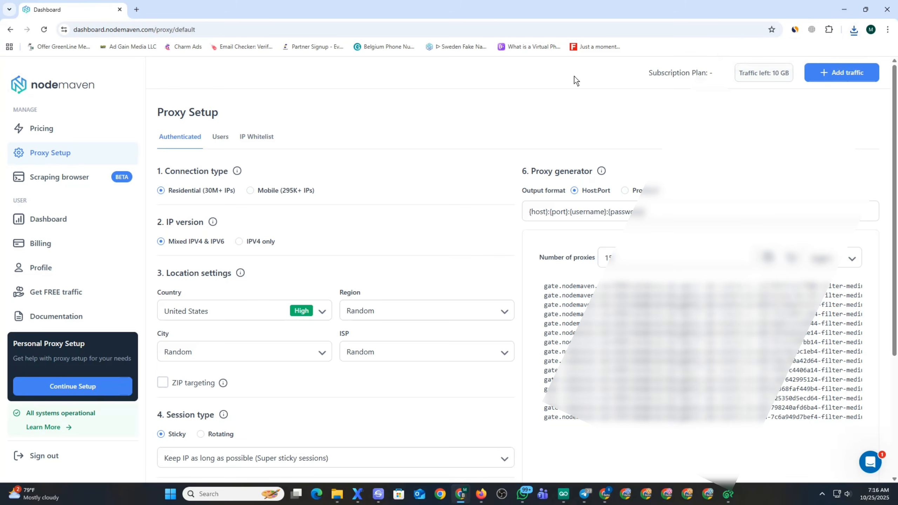
Switch to Firefox, open the Bulk Proxy Checker extension and start a new test.
left_click(489, 494)
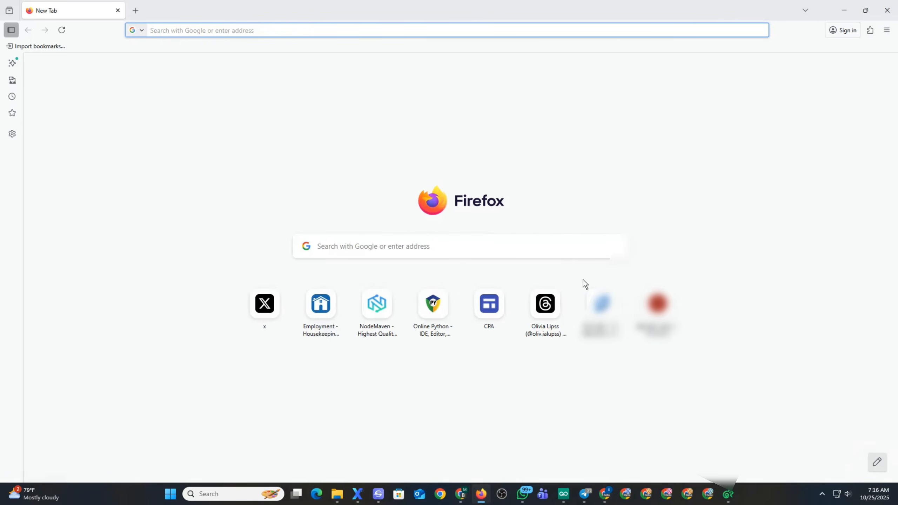
left_click(871, 31)
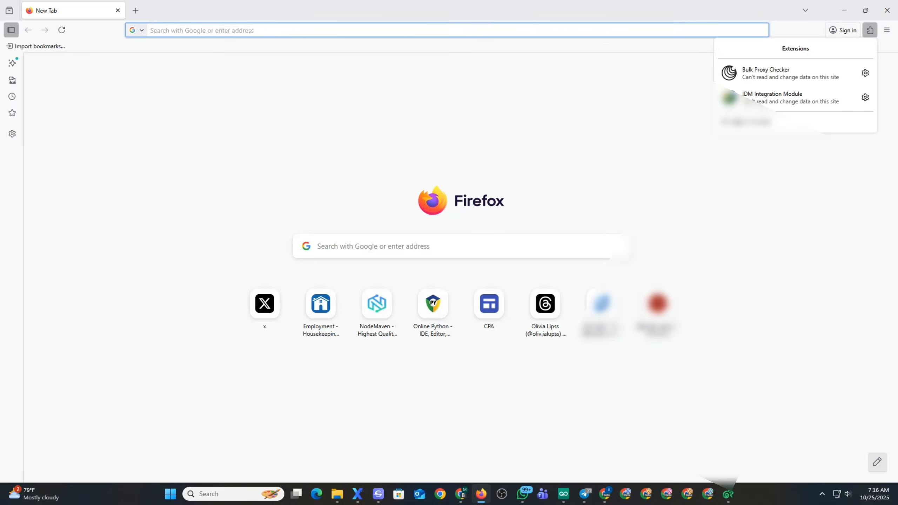
left_click(767, 74)
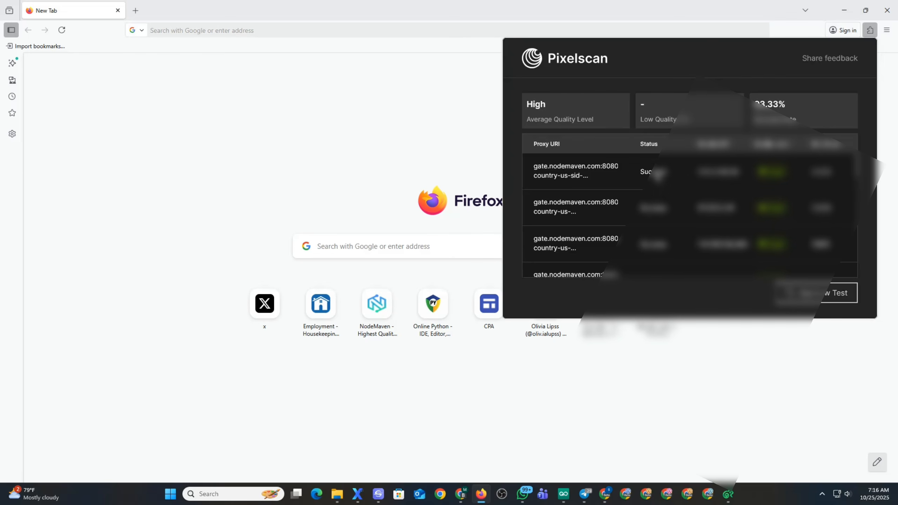
left_click(839, 293)
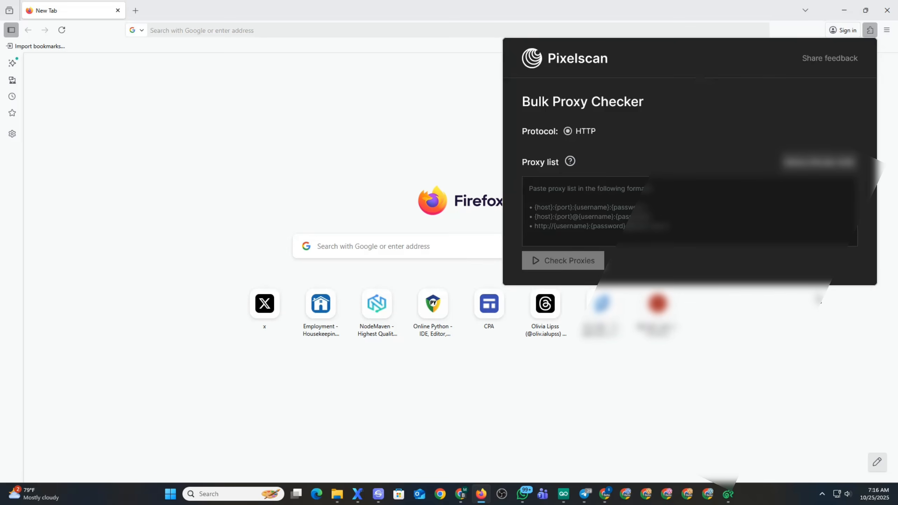
Paste the generated proxy list with its usernames and passwords into the checker, run the check and review each proxy's quality level and risk score.
left_click(553, 201)
key("ctrl+v")
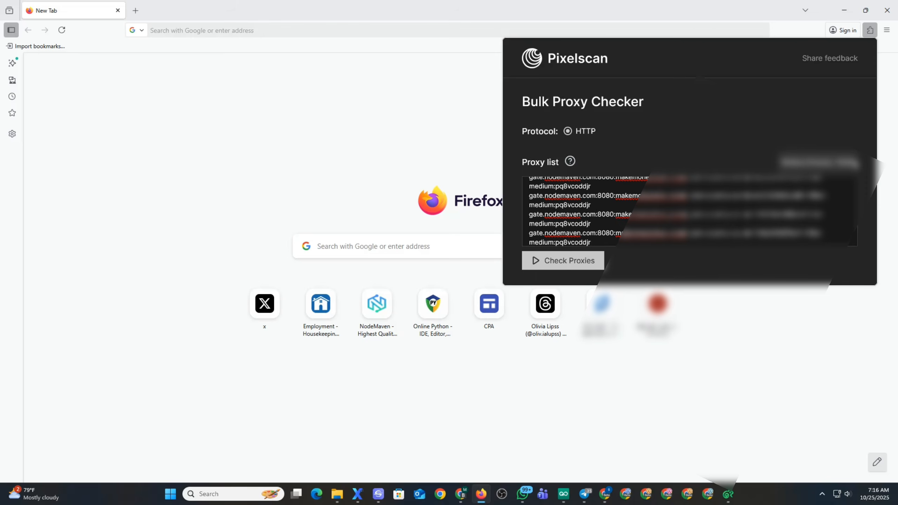
left_click(558, 260)
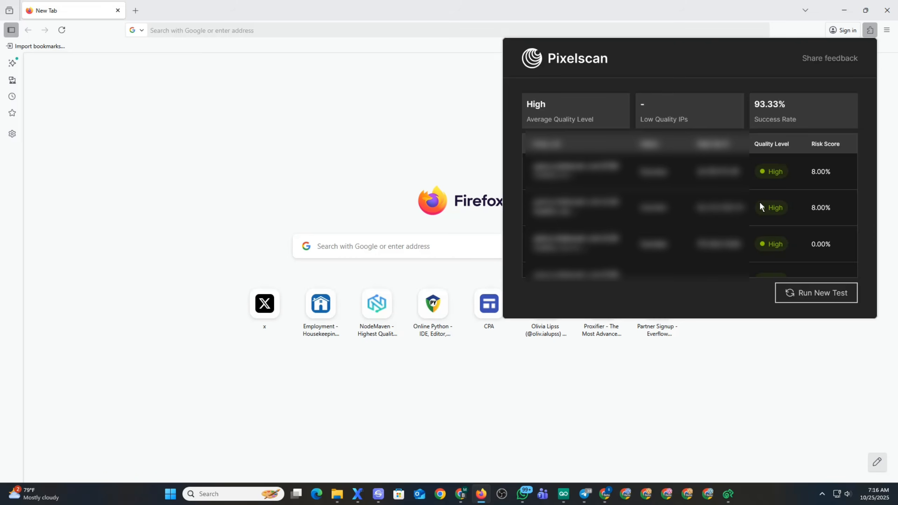
scroll(770, 186, "down", 2)
scroll(771, 186, "down", 3)
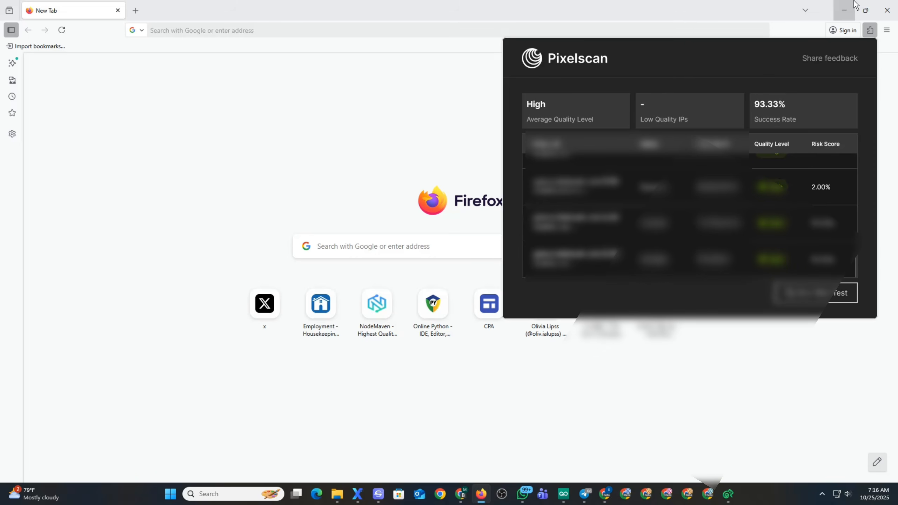
Return to the NodeMaven Proxy Setup page, copy the first generated proxy line and switch back to Kameleo.
left_click(853, 5)
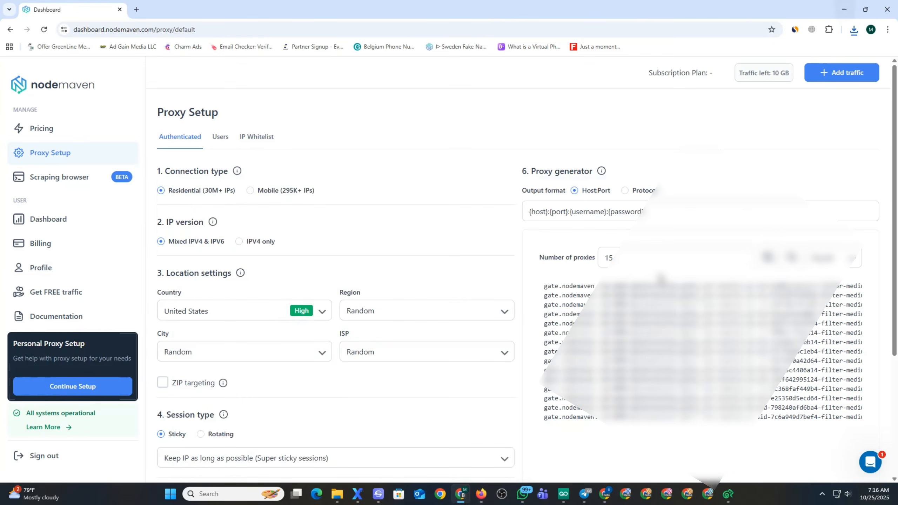
triple_click(700, 288)
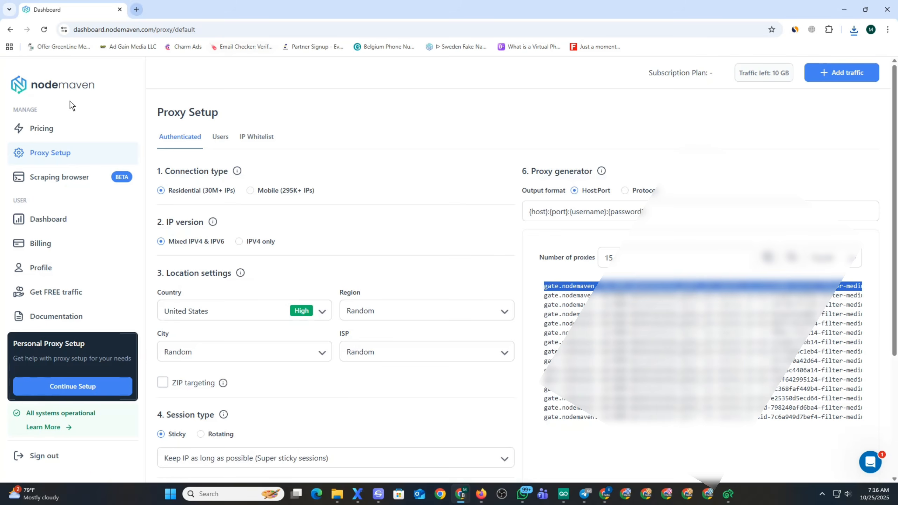
left_click(46, 128)
left_click(844, 9)
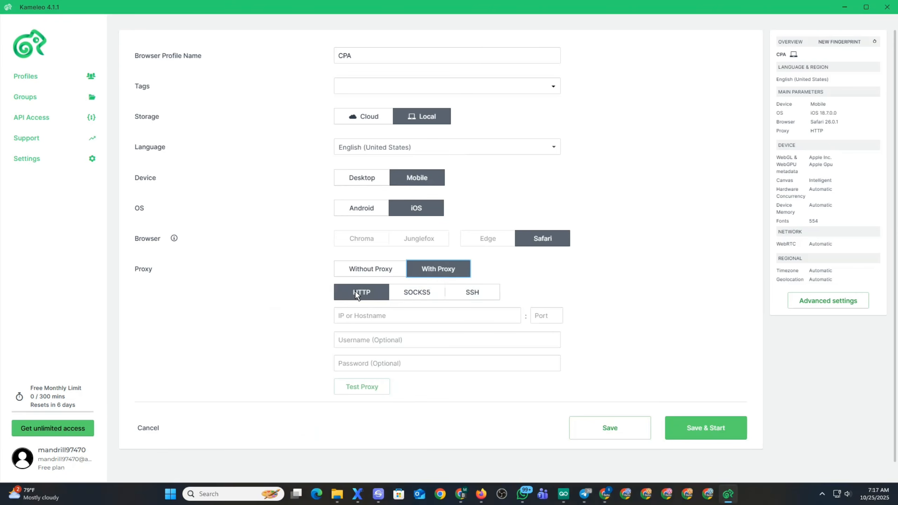
Keep HTTP as the profile's proxy type, paste the copied proxy's host, port, username and password, and test the proxy.
left_click(419, 292)
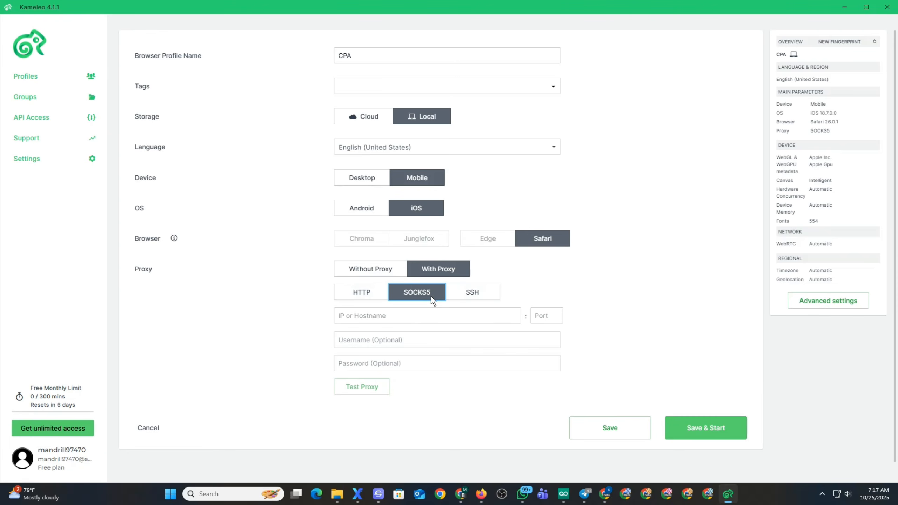
left_click(360, 293)
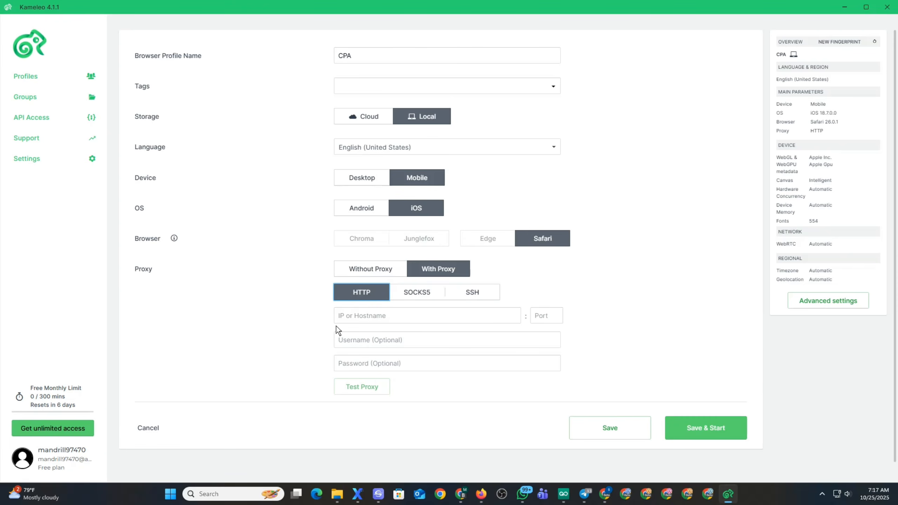
left_click(370, 315)
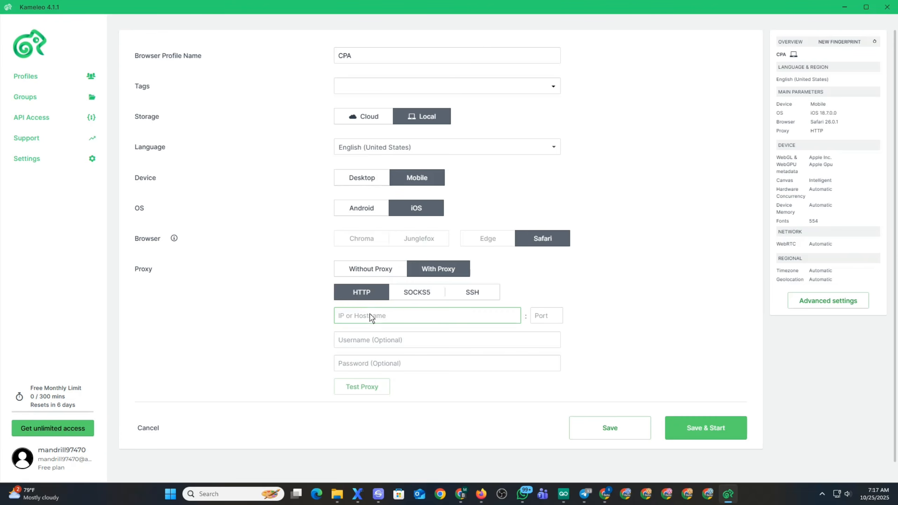
key("ctrl+v")
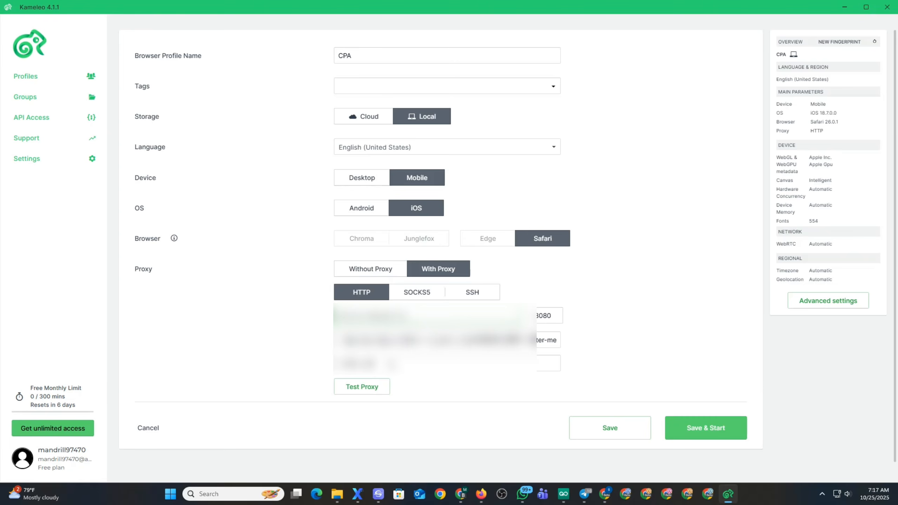
left_click(361, 387)
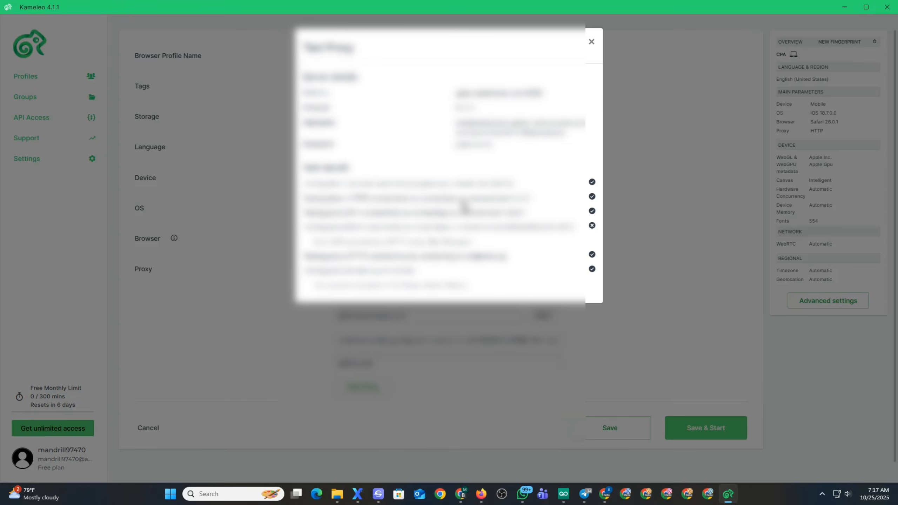
left_click(592, 41)
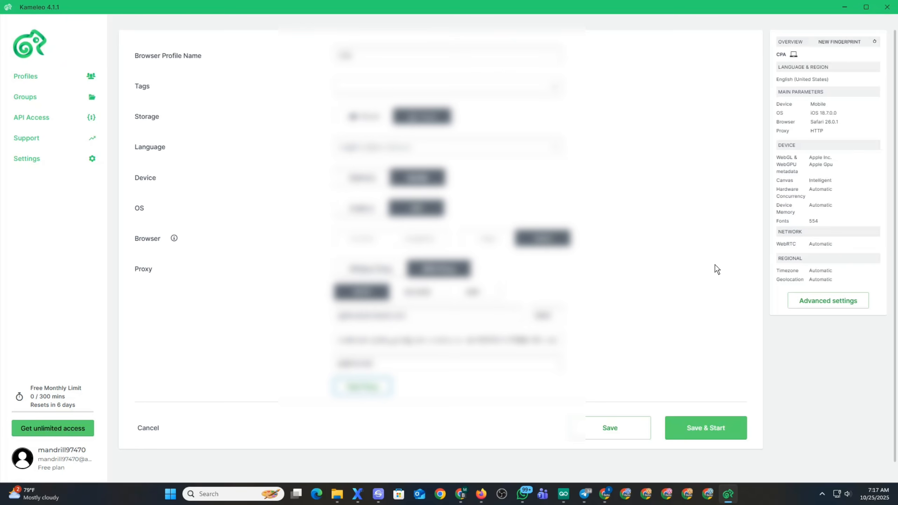
Try to save and start the CPA profile with the mobile iOS Safari fingerprint.
left_click(718, 430)
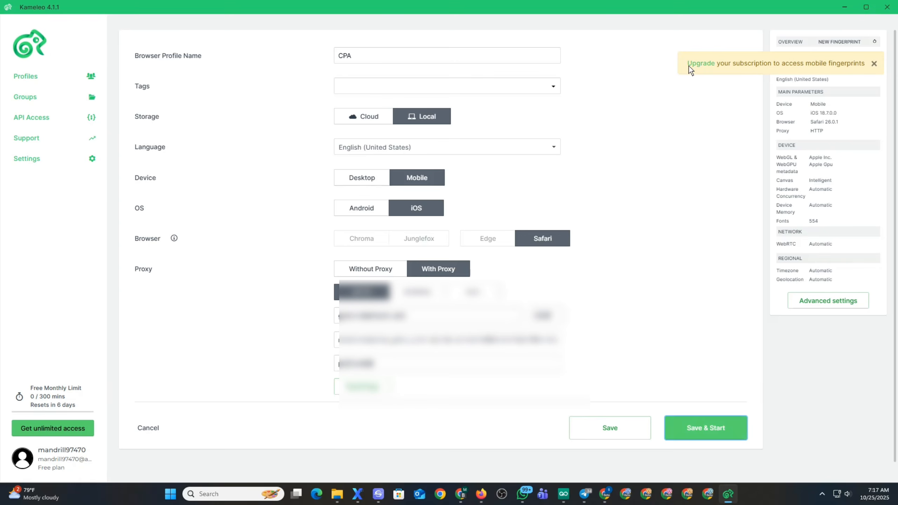
left_click(604, 427)
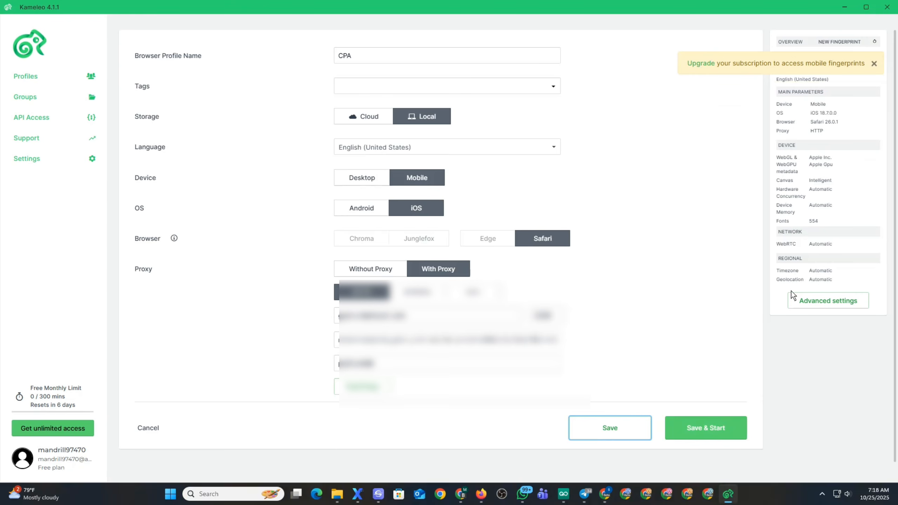
left_click(709, 430)
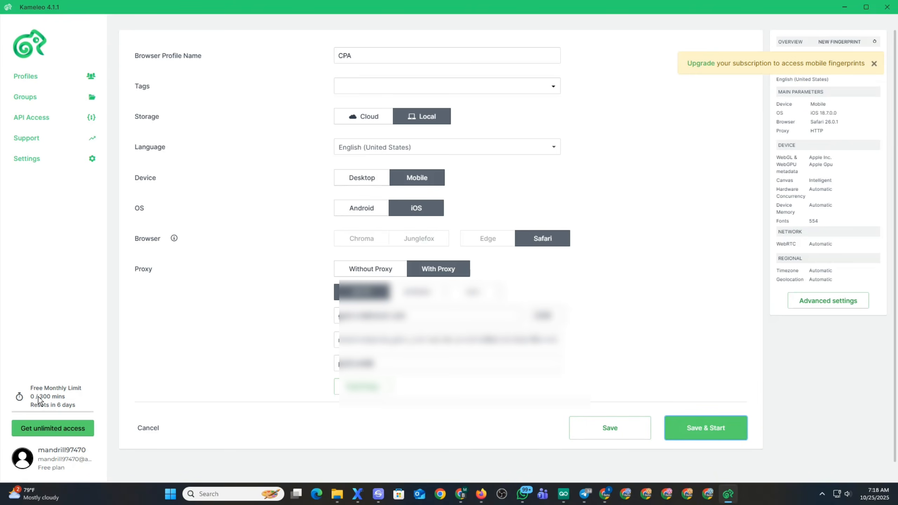
left_click(694, 433)
Set the profile's storage to Cloud, leave it Ungrouped, and change the device to Desktop with Windows and Chroma.
left_click(356, 113)
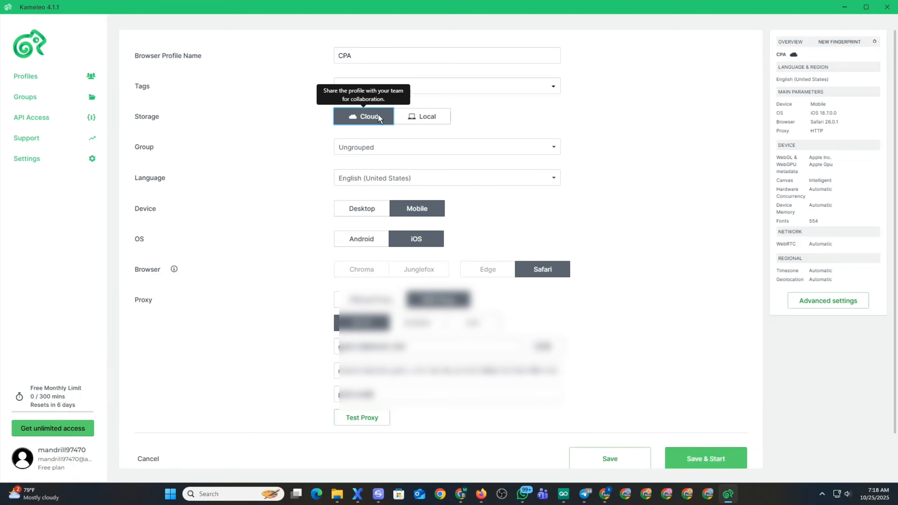
left_click(472, 148)
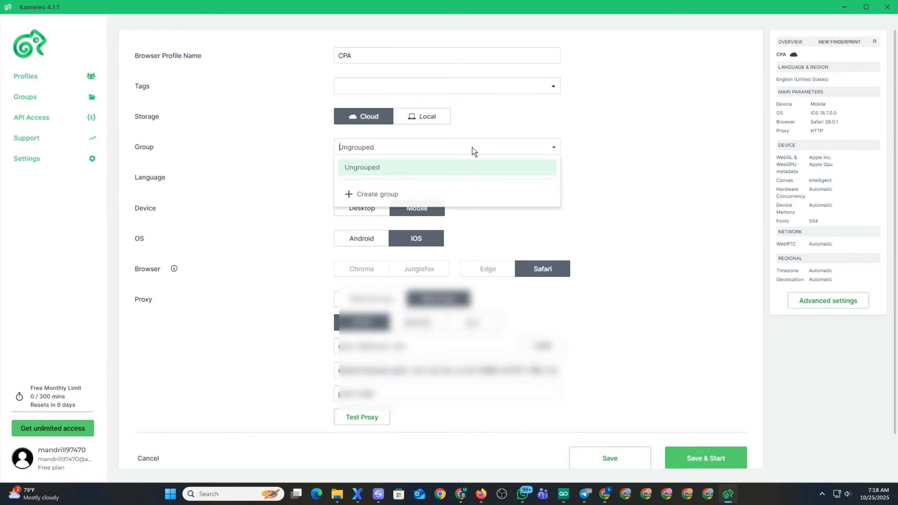
left_click(377, 150)
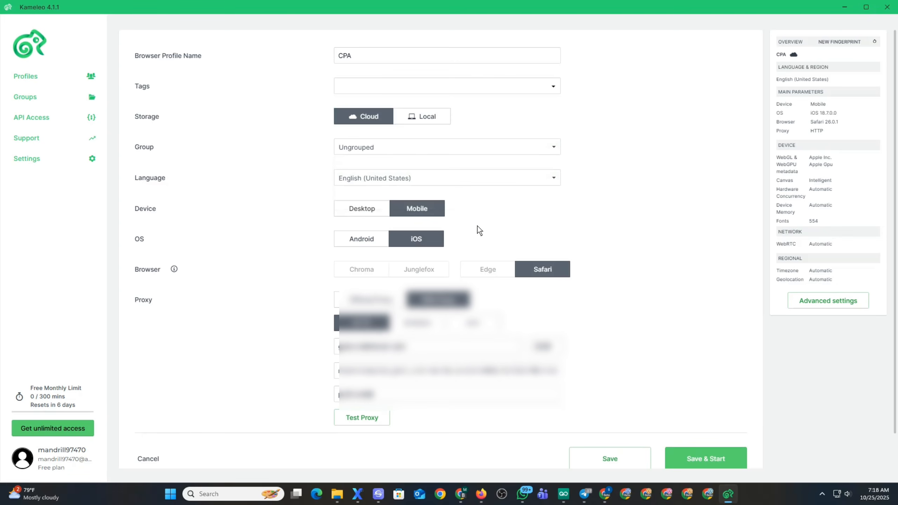
left_click(352, 209)
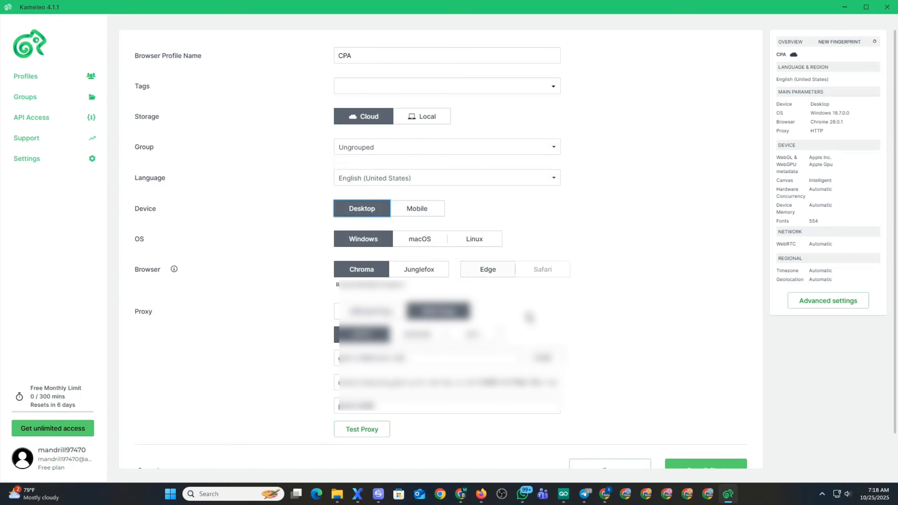
Save the desktop CPA profile and start it.
scroll(534, 459, "down", 2)
left_click(594, 429)
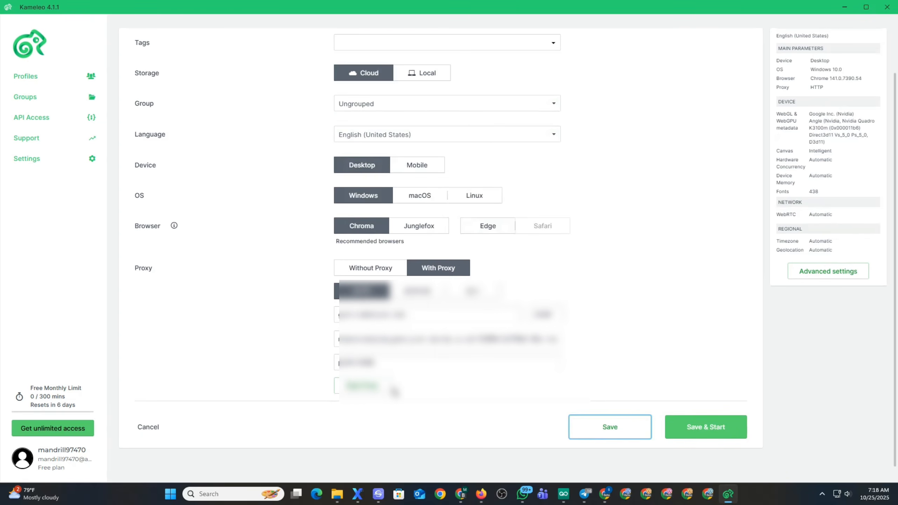
left_click(696, 426)
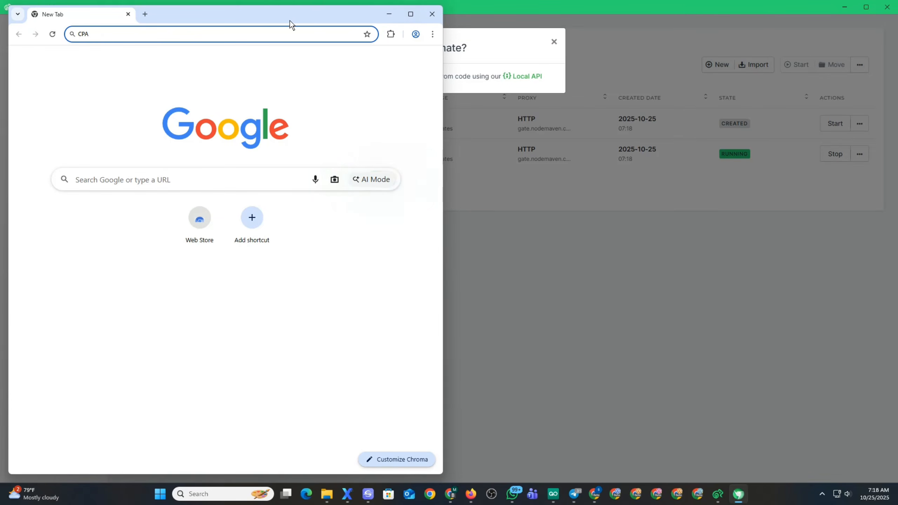
Maximize the CPA profile's browser window and make its address field ready for entry.
left_click_drag(290, 20, 548, 52)
left_click(669, 47)
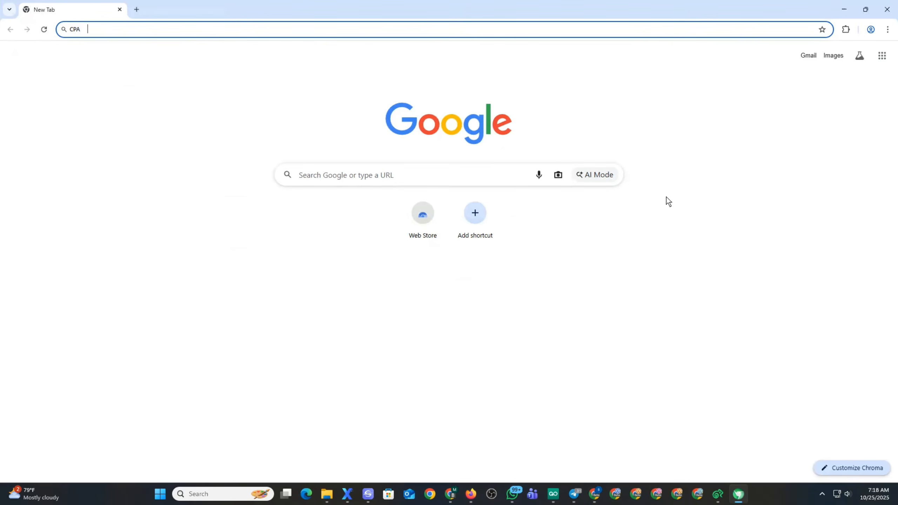
left_click(139, 30)
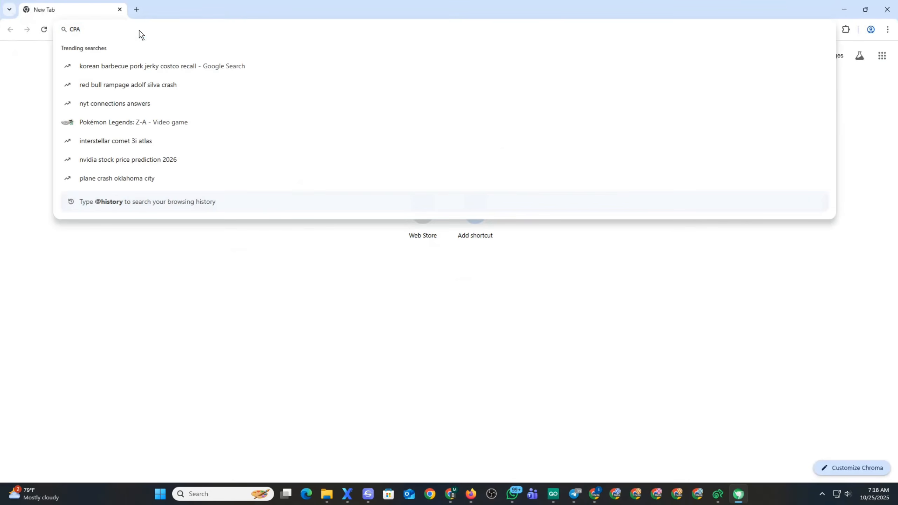
type("ip")
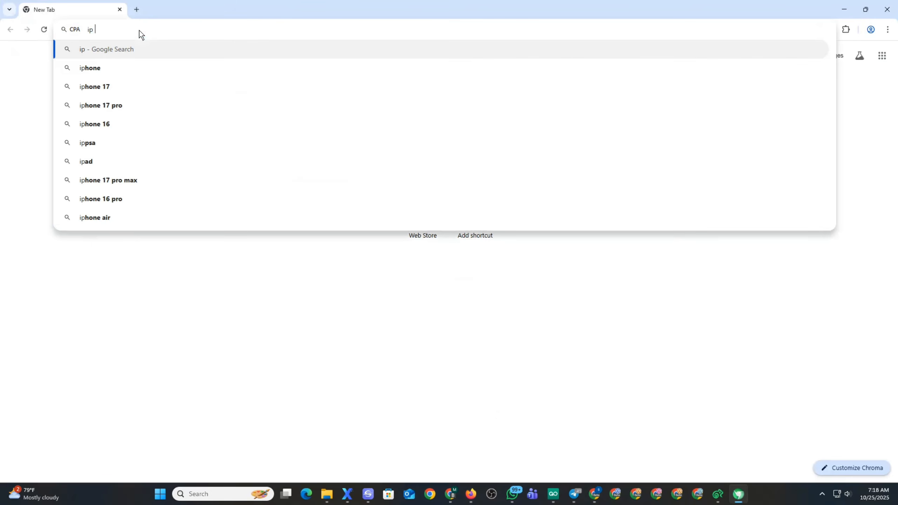
type(" sch")
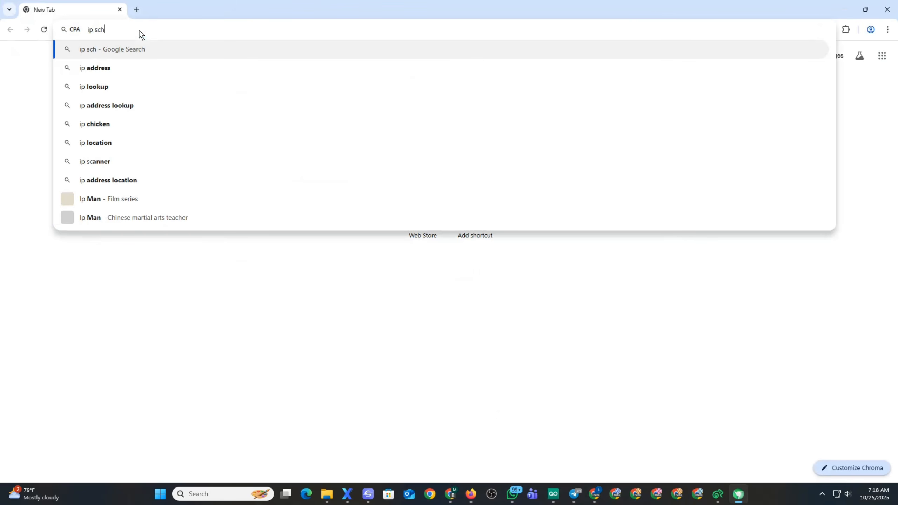
type("oer")
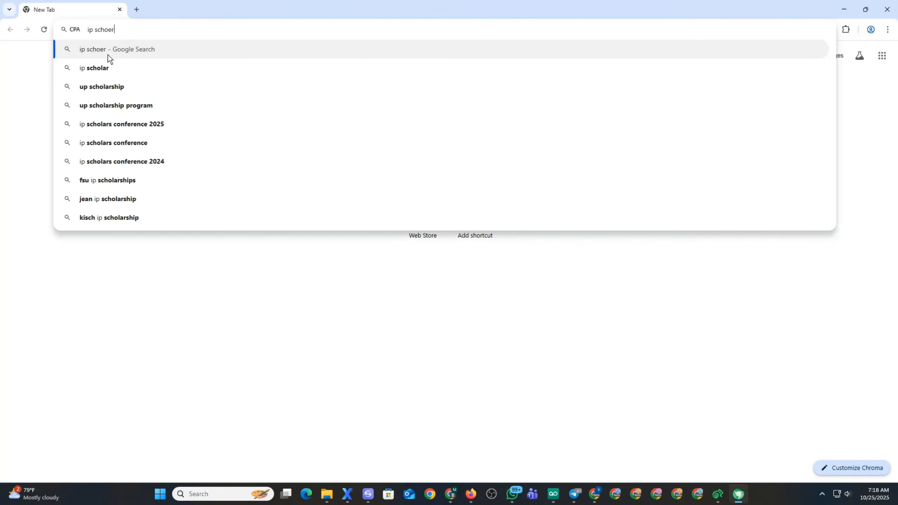
key("ctrl+a")
Open whoer.com in the CPA profile's browser.
type("wh")
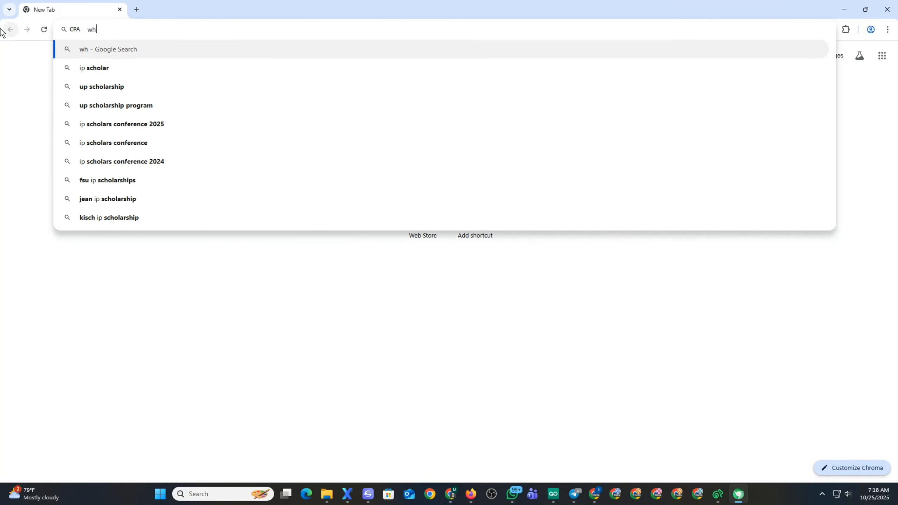
type("oer.comk")
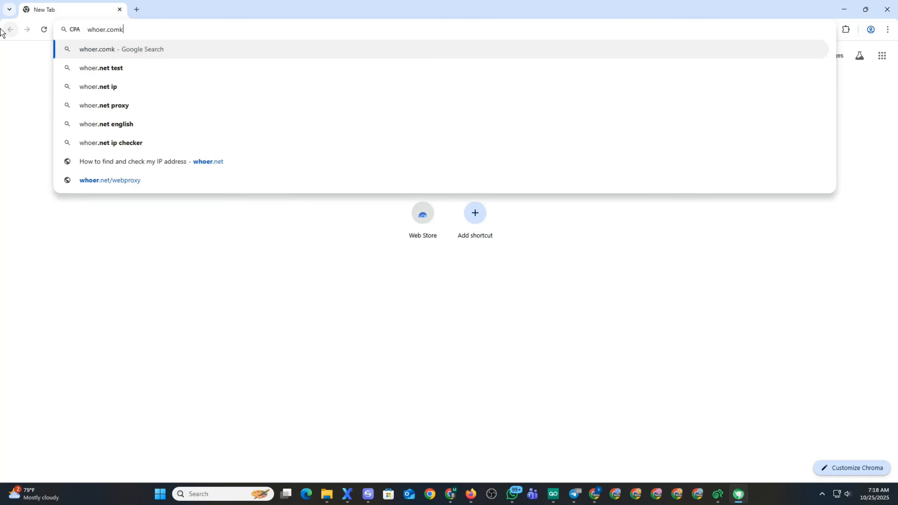
key("BackSpace")
key("Return")
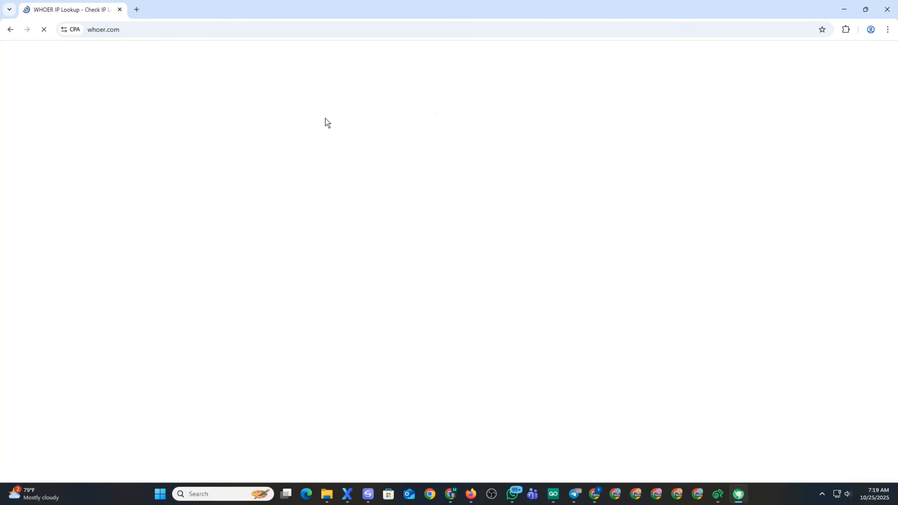
Dismiss the automation notice in Kameleo and return to the profile's browser in a maximized window.
left_click(866, 10)
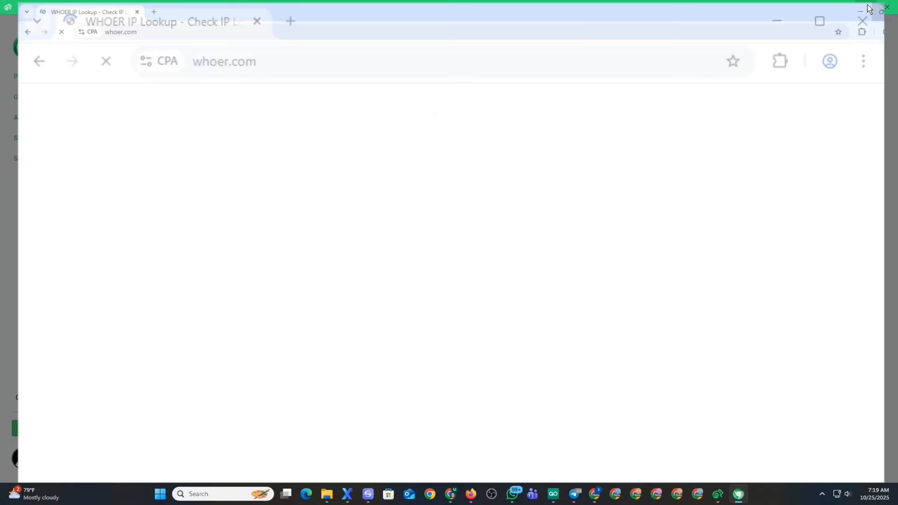
left_click_drag(545, 47, 560, 71)
left_click(554, 41)
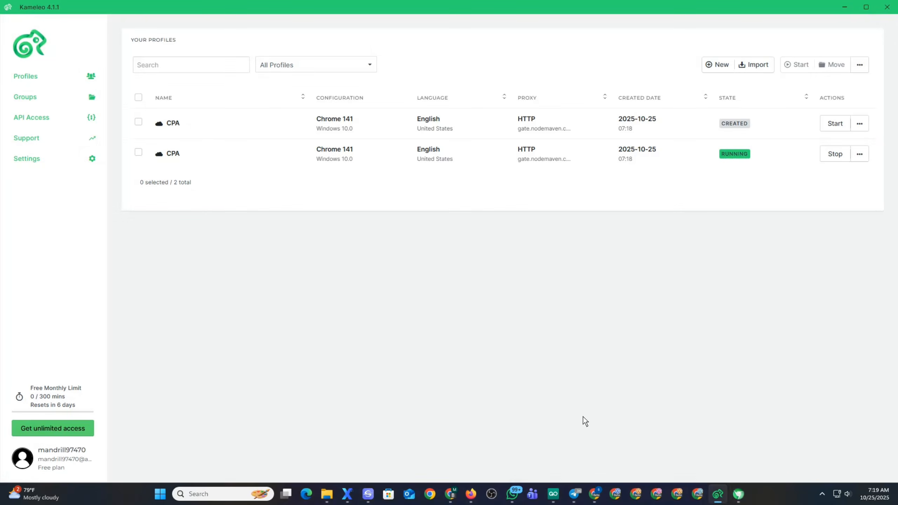
left_click(738, 495)
left_click(682, 68)
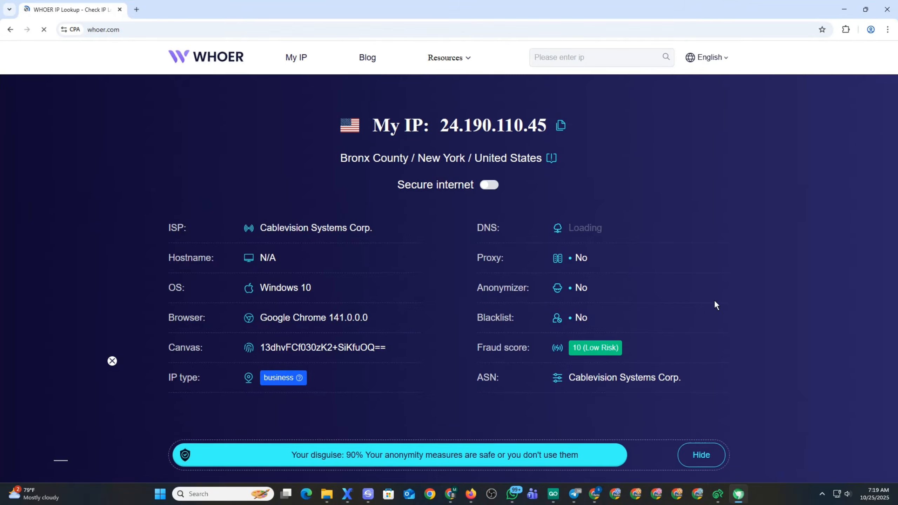
Examine the IP, location, proxy, blacklist and fraud score details on the Whoer page.
scroll(388, 313, "down", 3)
left_click_drag(141, 123, 716, 283)
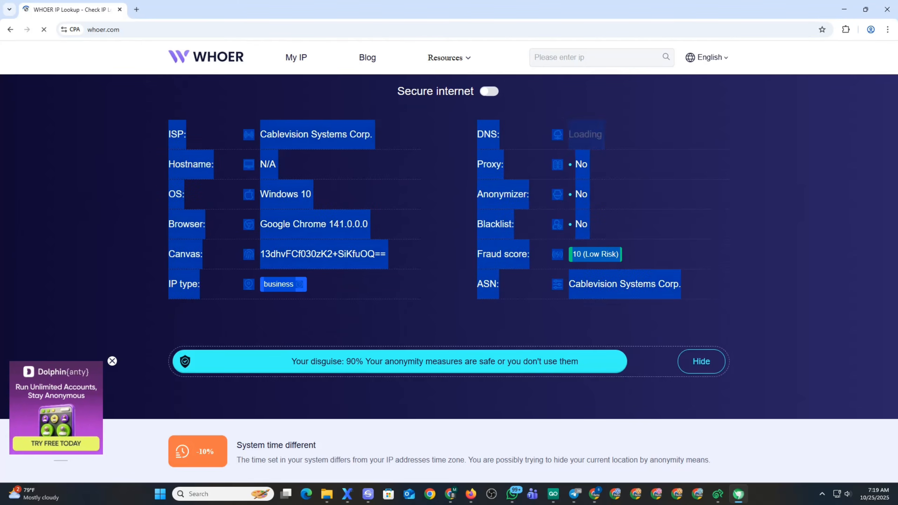
left_click(397, 161)
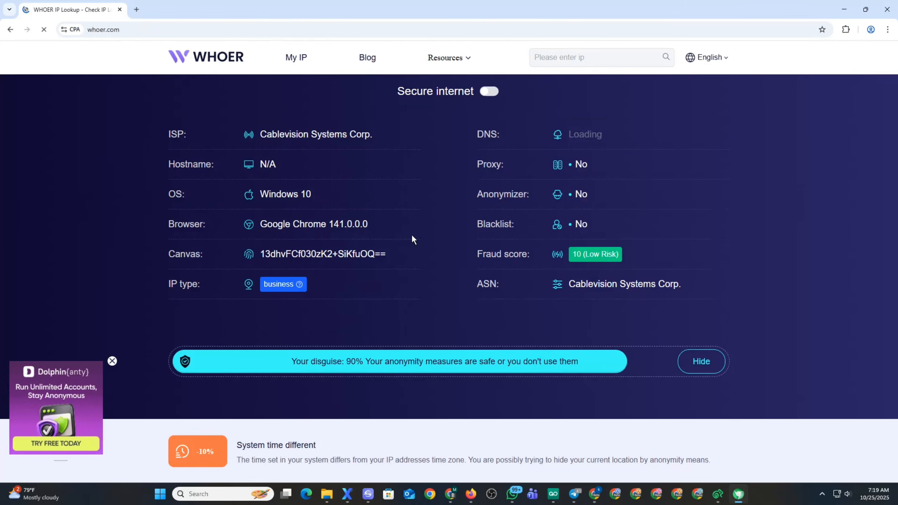
Close the CPA profile's browser and minimize Kameleo to return to the desktop.
left_click(887, 9)
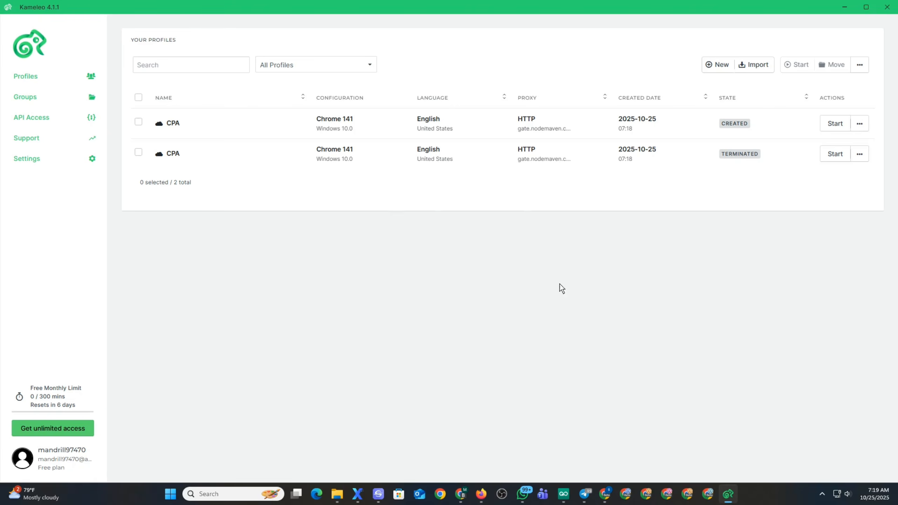
left_click(844, 7)
right_click(485, 49)
left_click(567, 87)
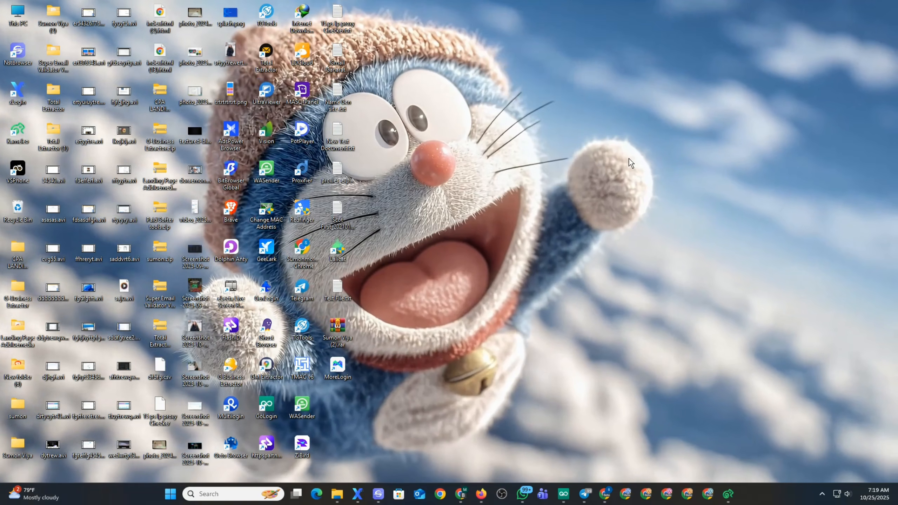